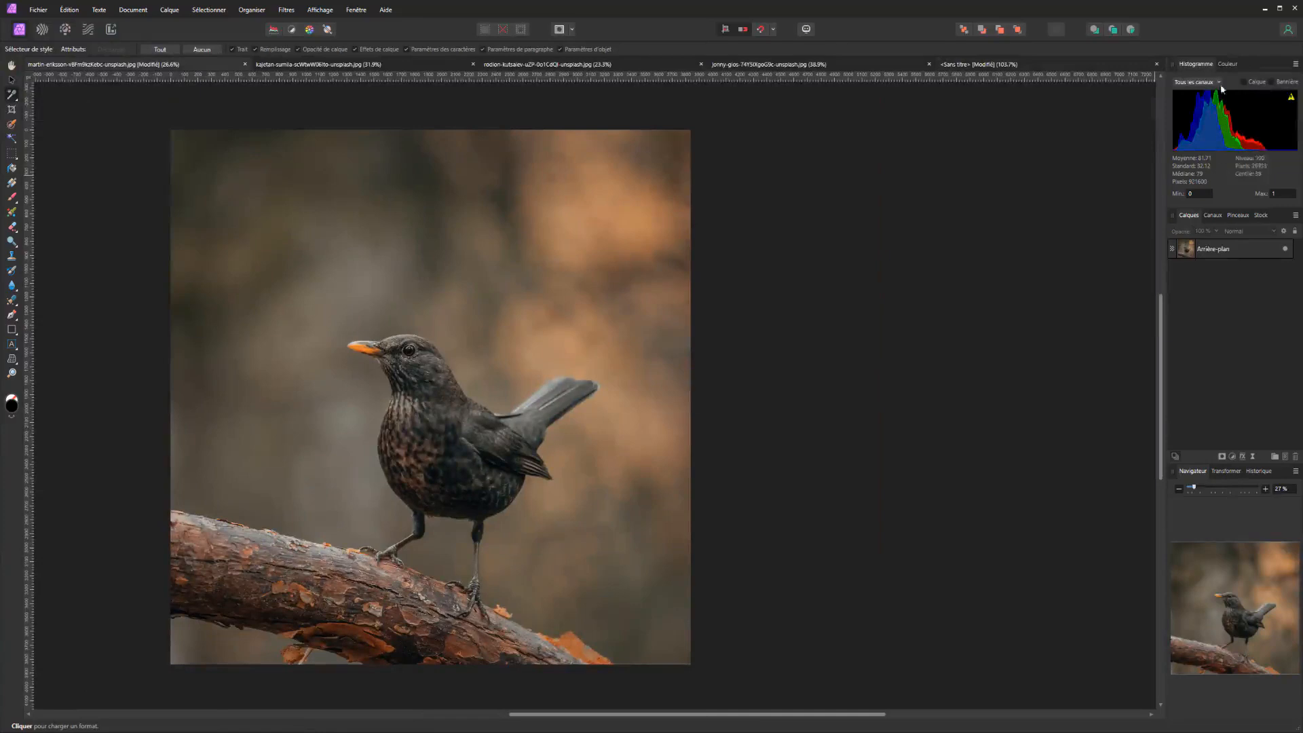
Show the colour panel, activate the Color Picker tool and sample the orange of the bird's beak
click(1228, 63)
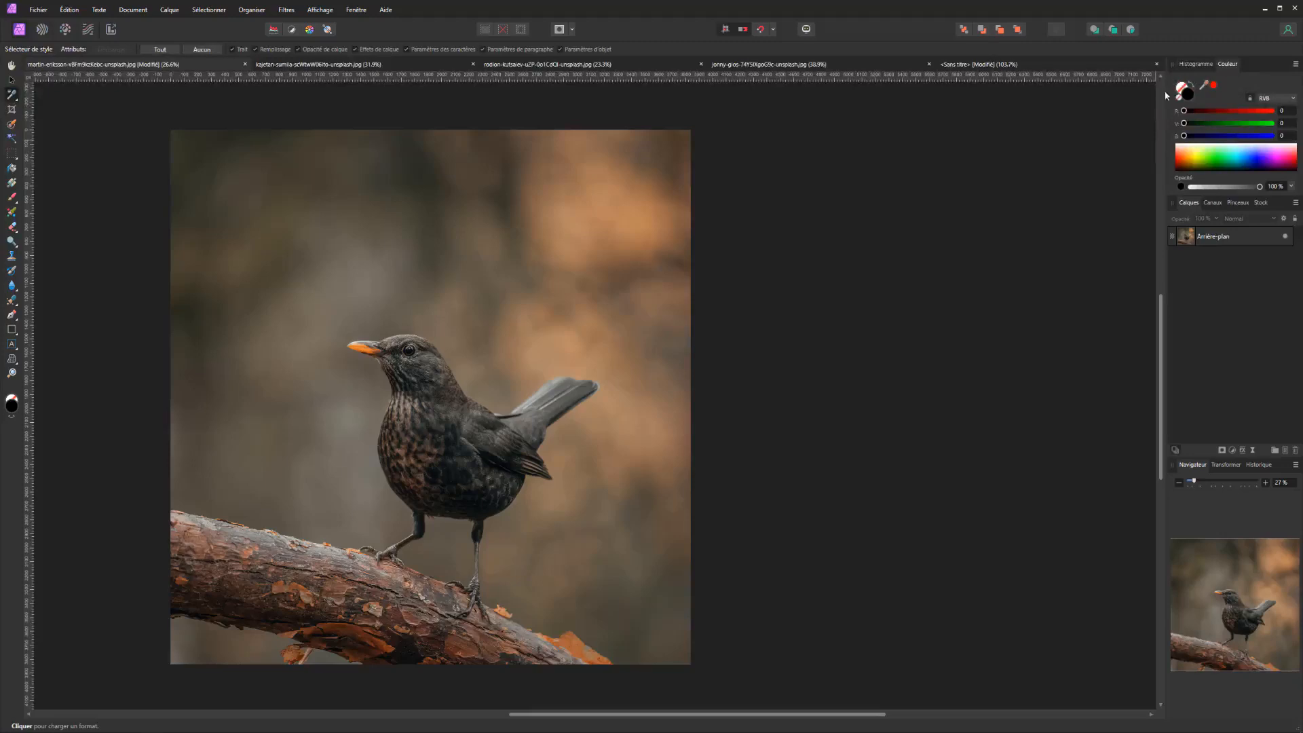
click(355, 10)
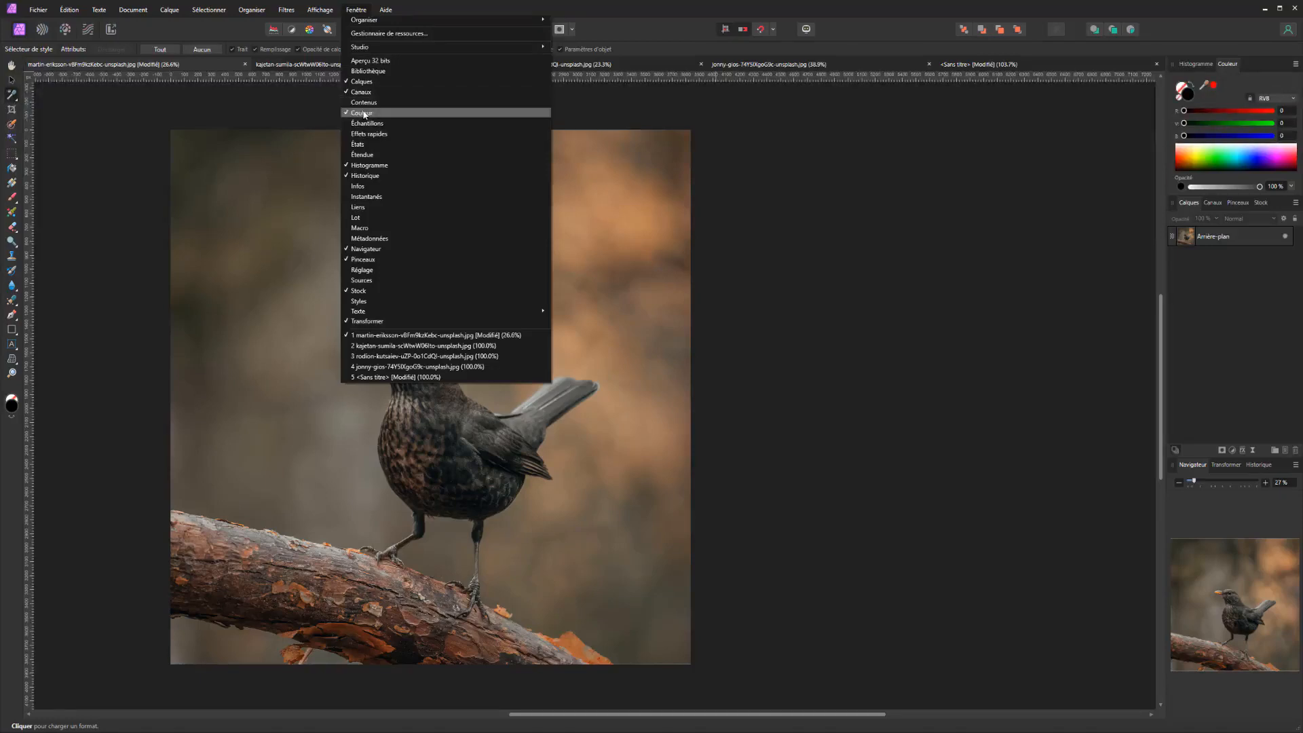
click(364, 11)
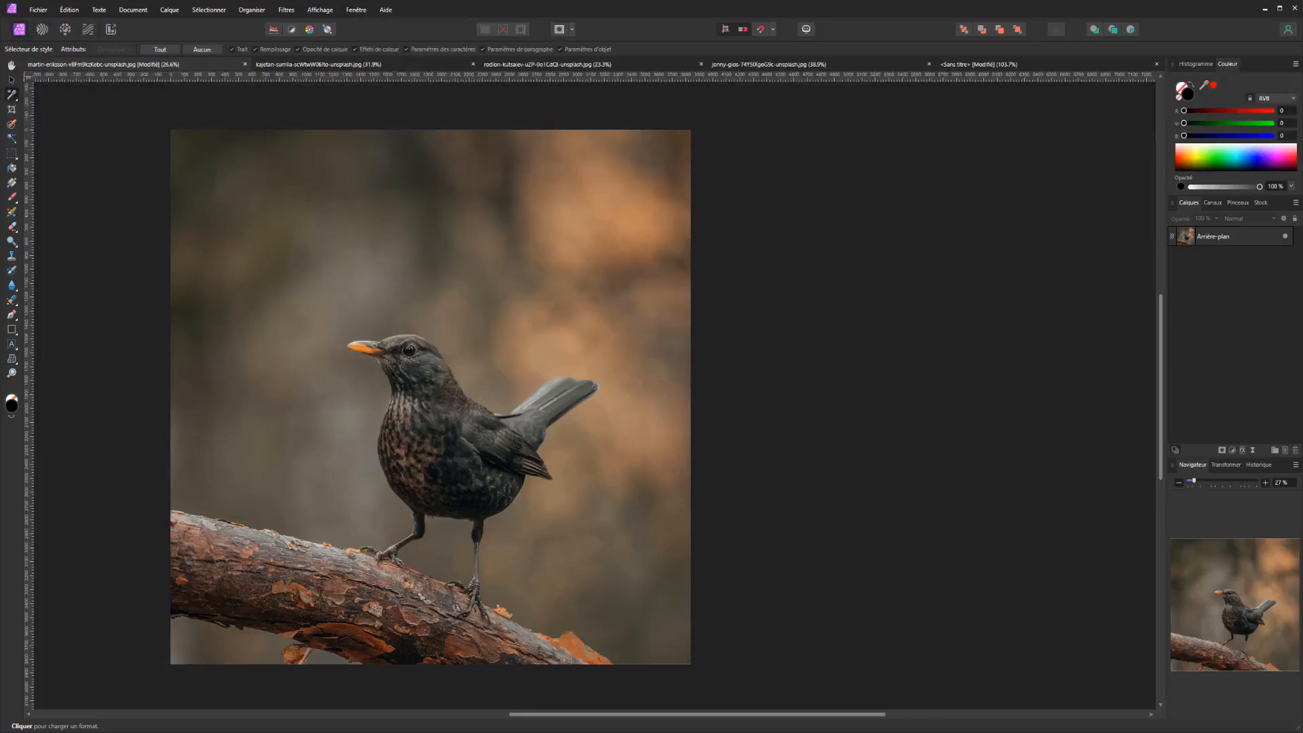
click(15, 98)
click(36, 99)
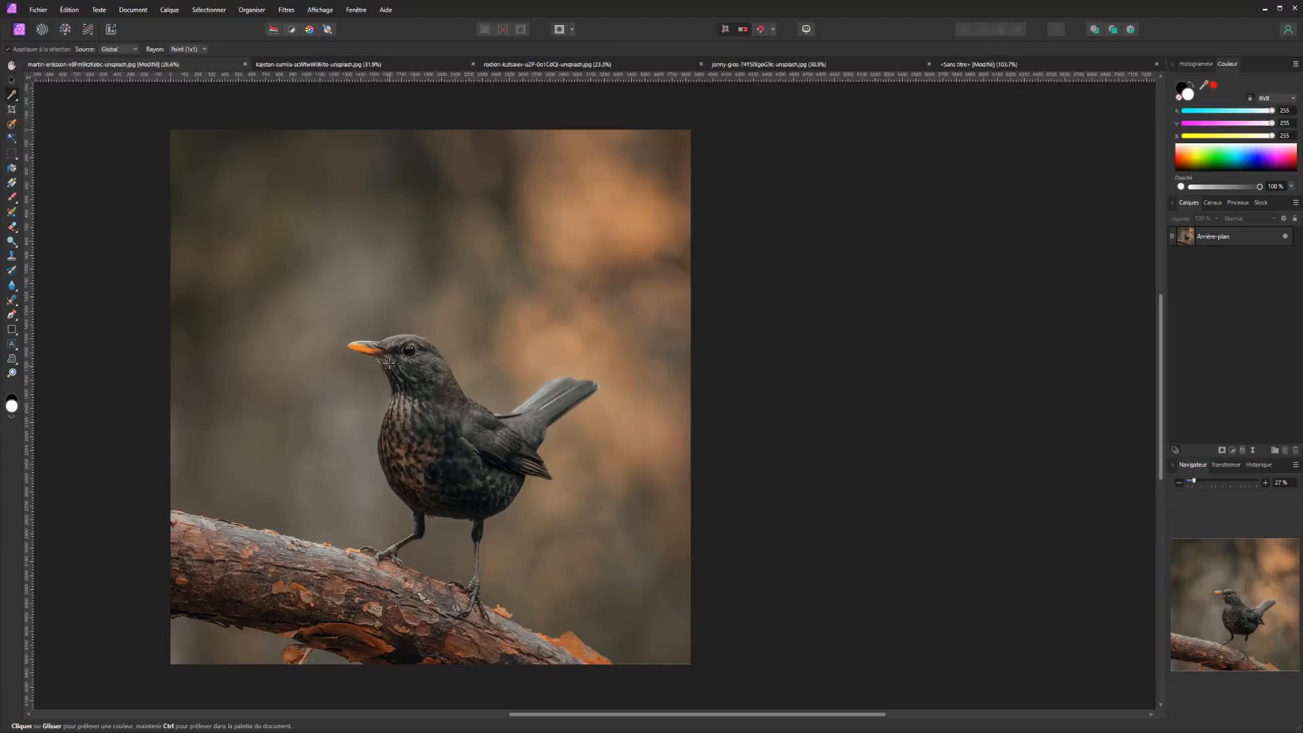
click(364, 350)
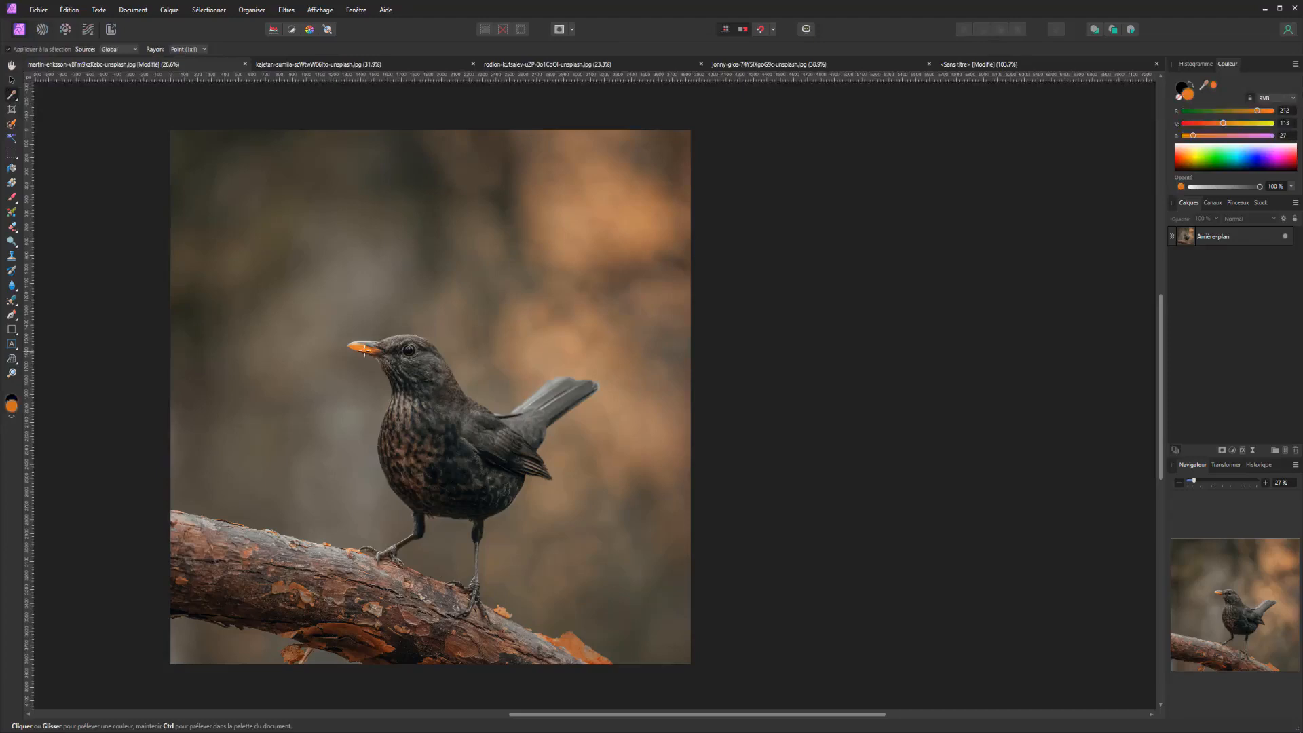
Make the other colour swatch active and sample the light orange blur in the photo's background into it
click(1177, 88)
click(373, 359)
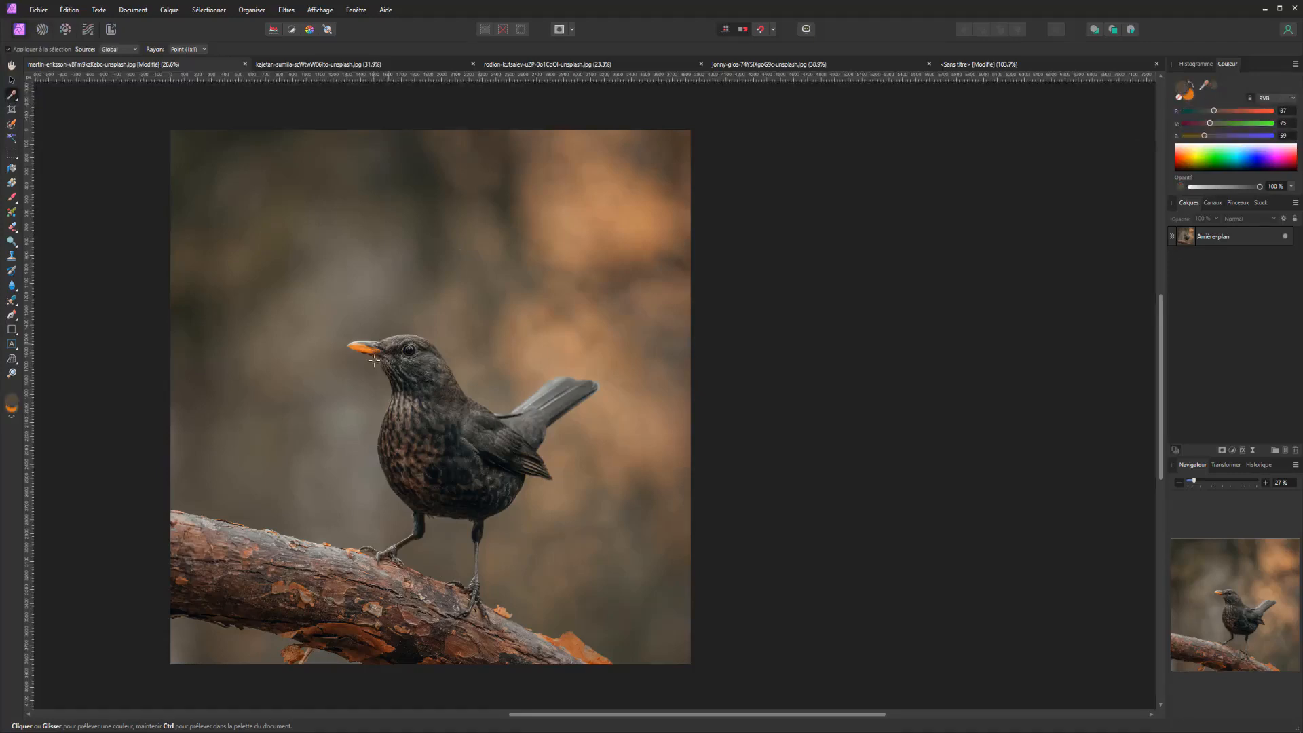
click(617, 216)
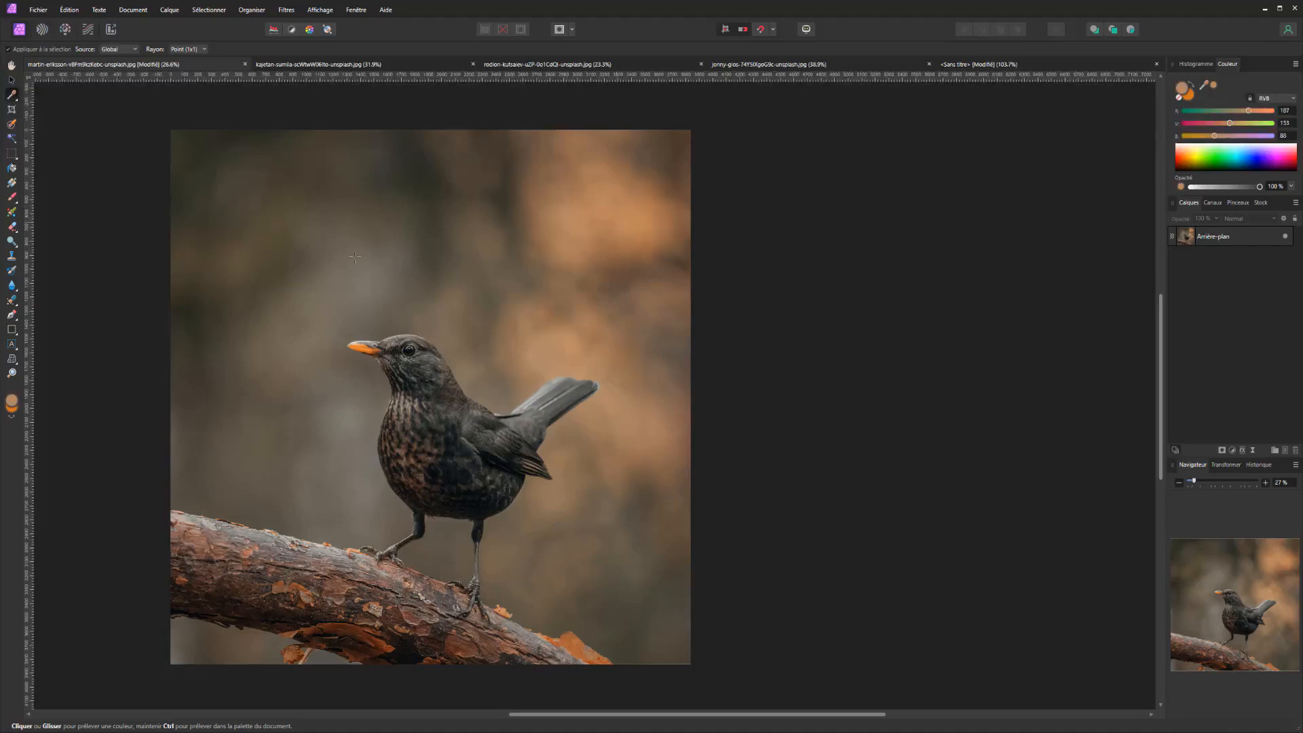
Try painting freehand strokes above the bird with the sampled light orange, then undo them
click(11, 198)
click(59, 198)
mouse_move(272, 249)
mouse_down()
mouse_move(399, 208)
mouse_move(603, 247)
mouse_move(404, 223)
mouse_move(344, 235)
mouse_up()
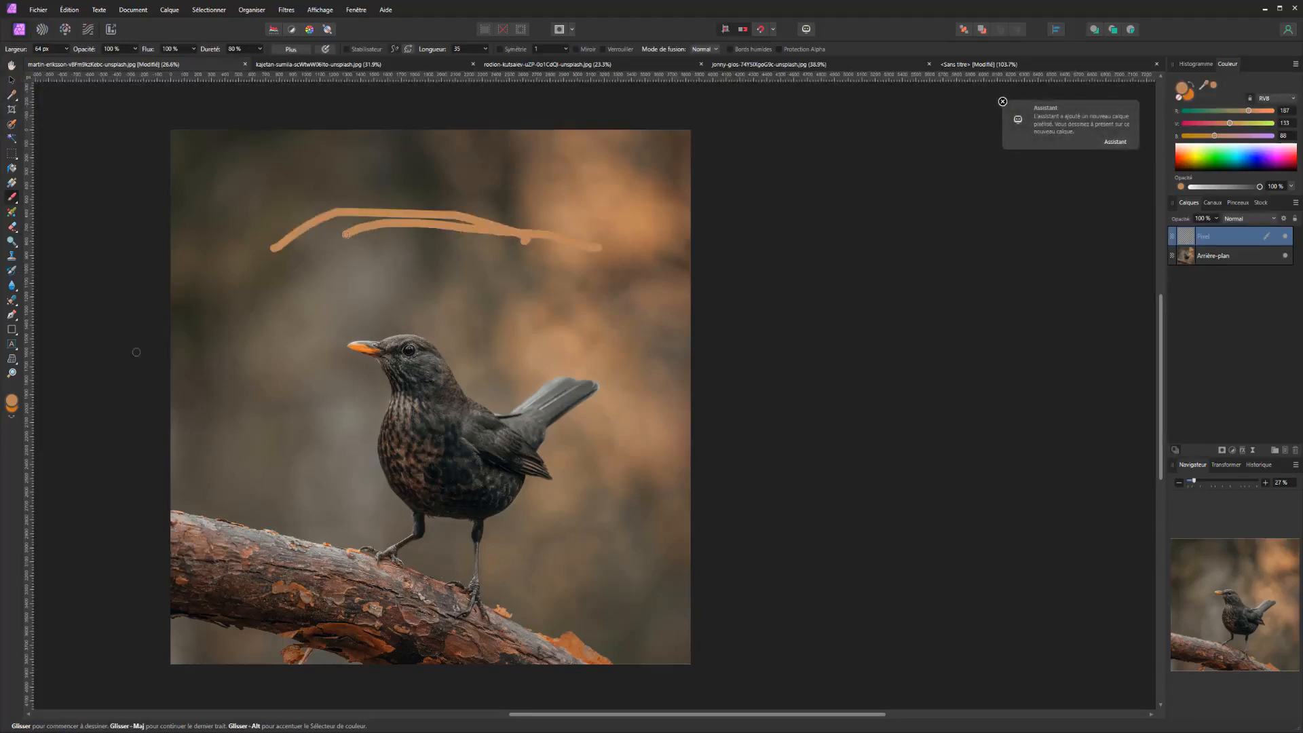
key(ctrl+z)
key(ctrl+z)
key(ctrl+z)
key(ctrl+z)
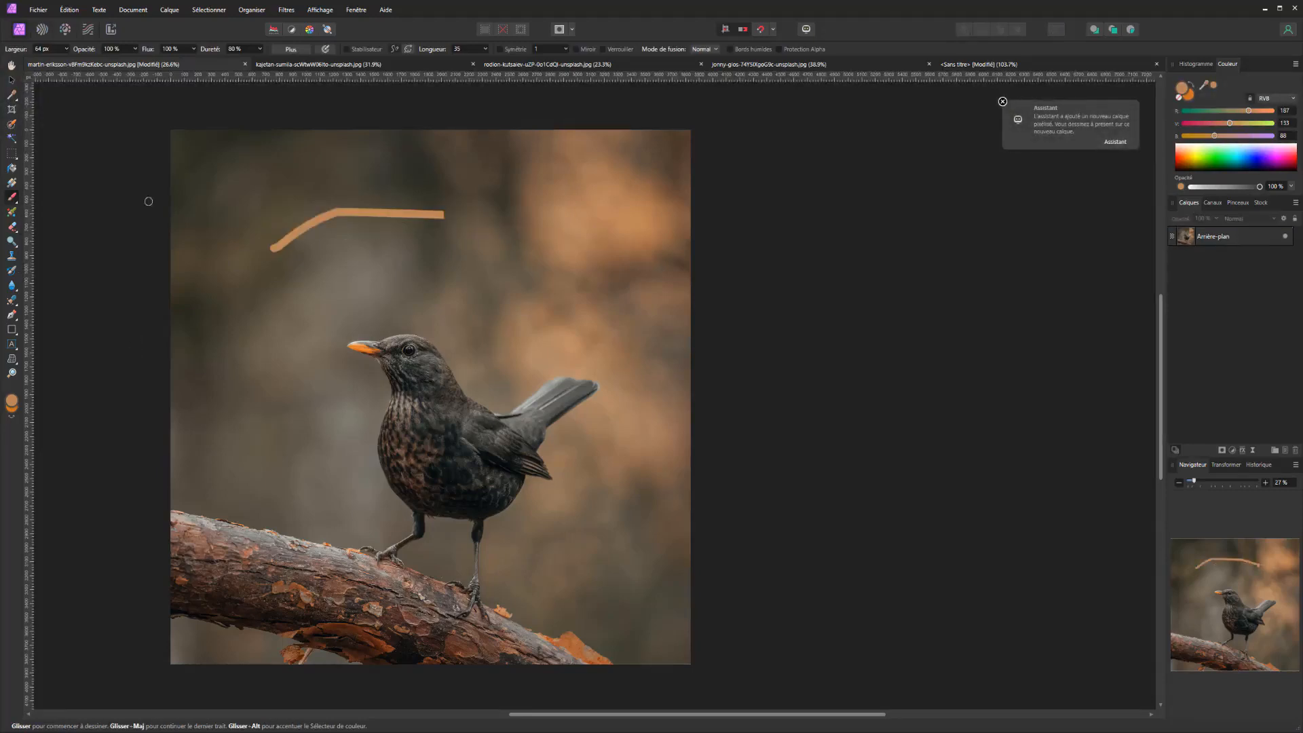
Reactivate the Color Picker tool and set its source to Global
click(11, 96)
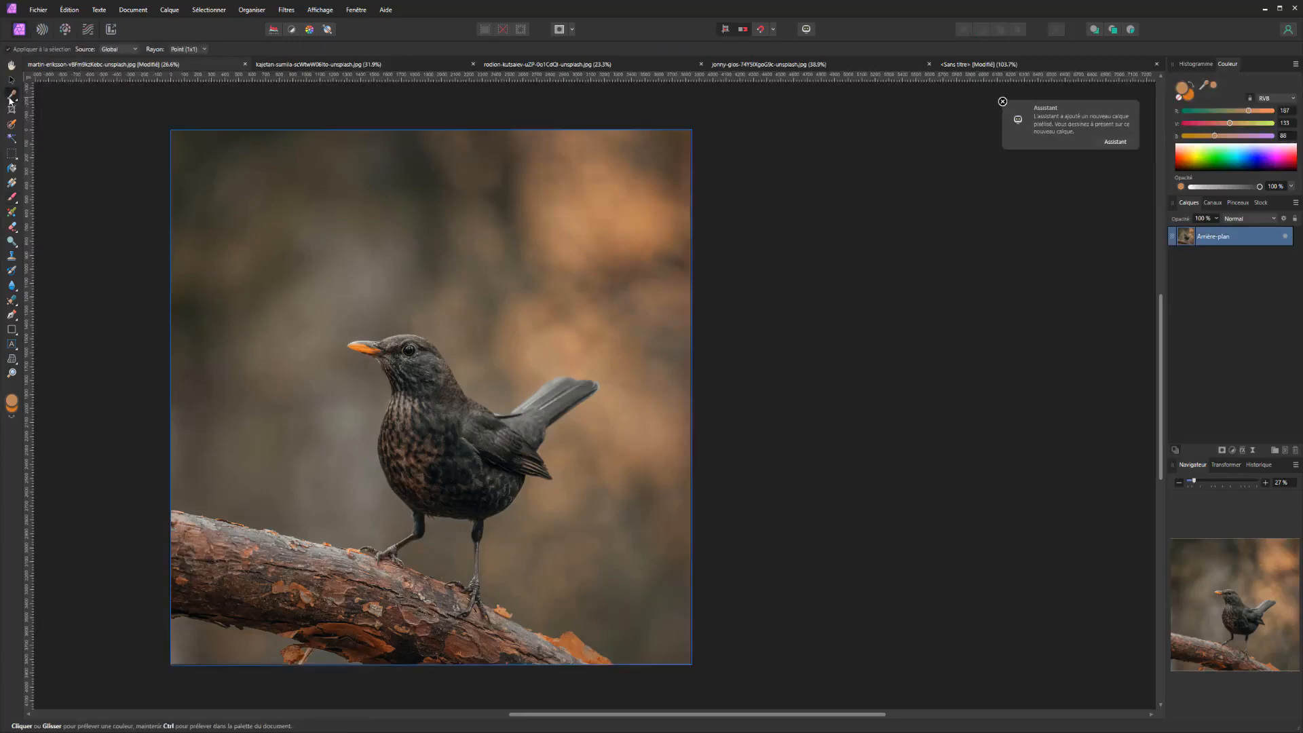
click(114, 48)
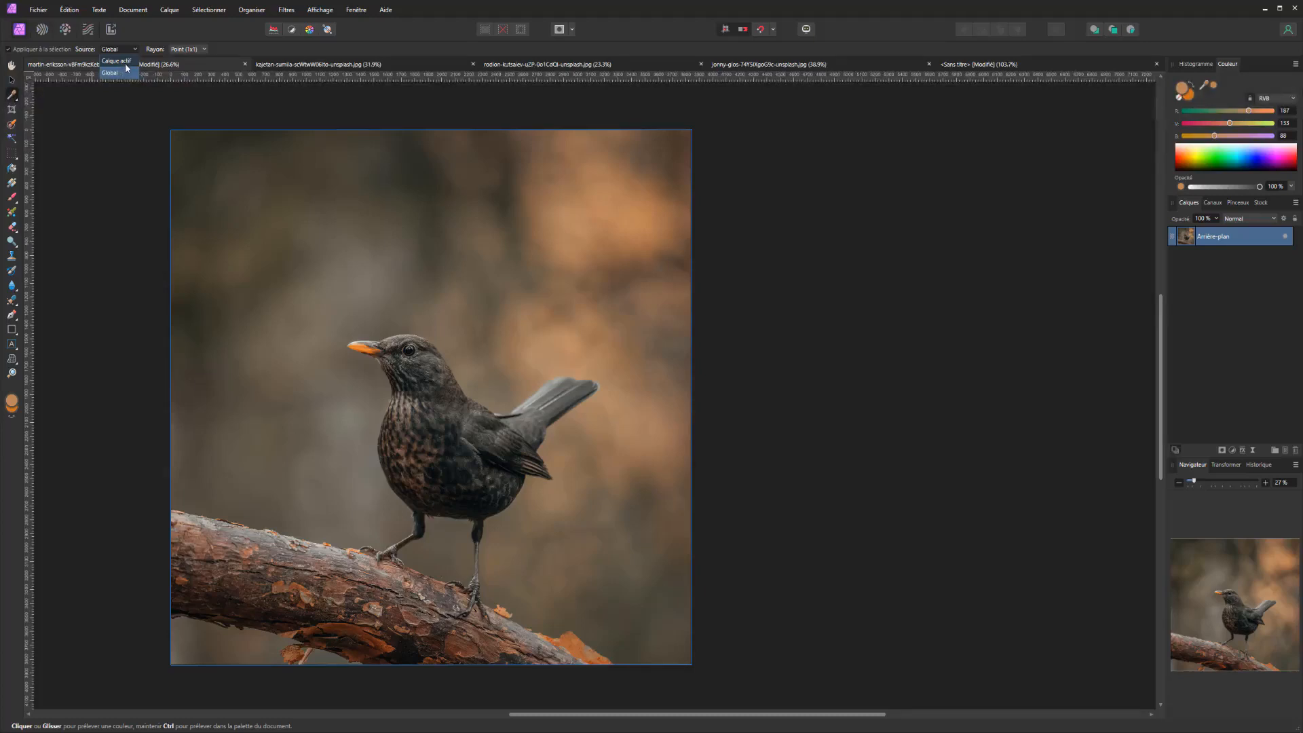
click(119, 73)
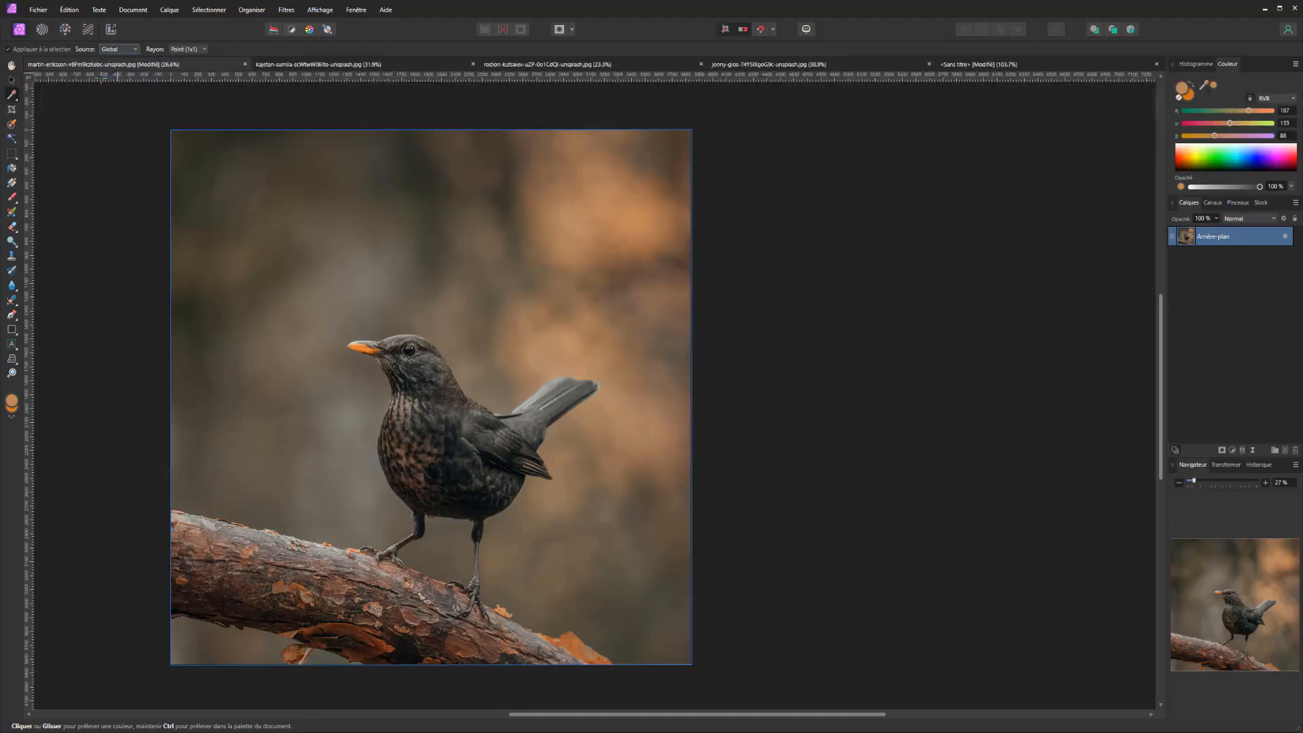
Add a new pixel layer and paint one large bright green round dab above the bird, undoing the extra dab
click(12, 65)
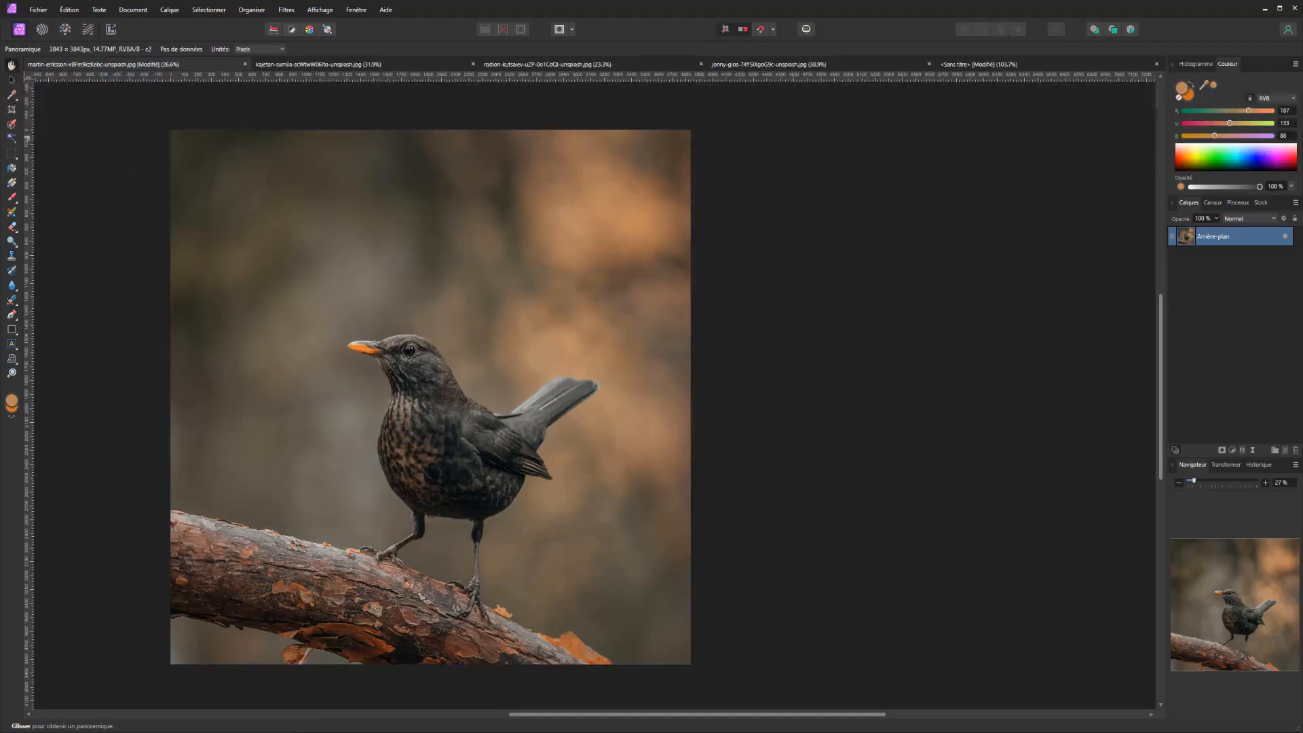
click(1284, 450)
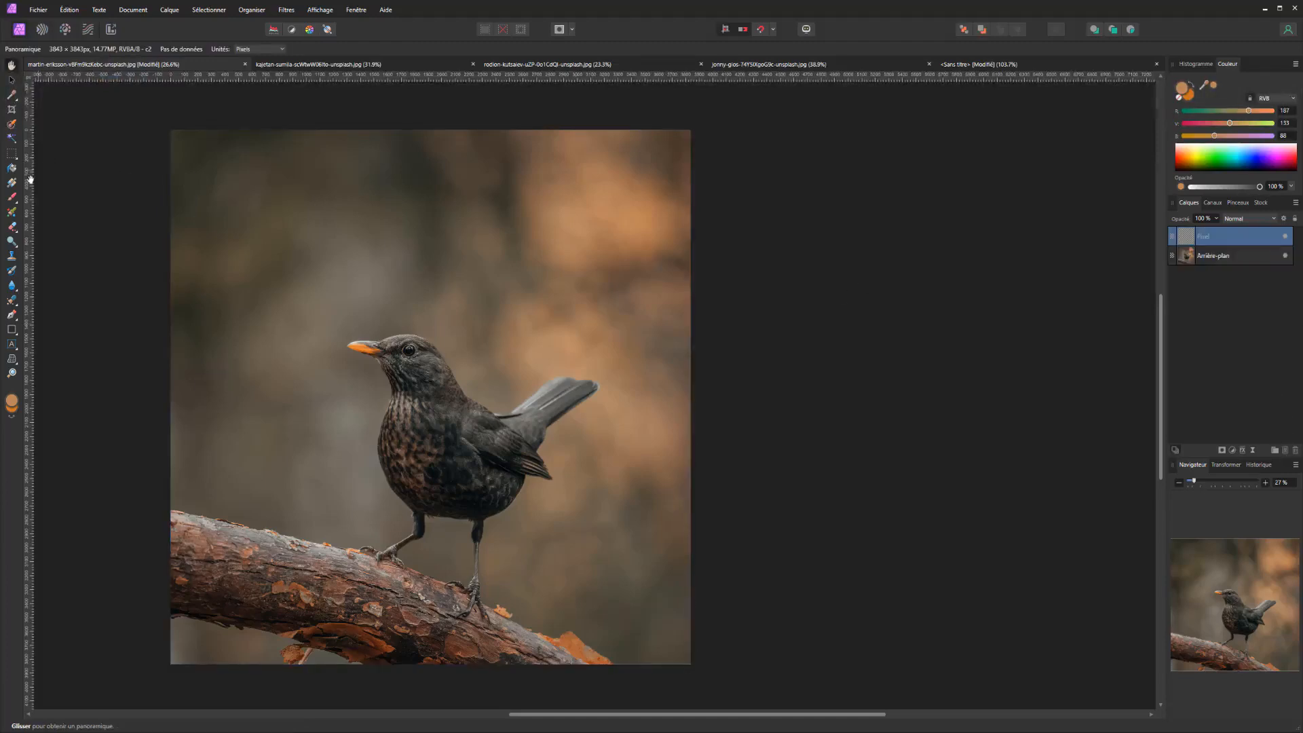
click(12, 197)
drag(352, 270, 431, 270)
click(1215, 170)
click(519, 251)
click(396, 299)
key(ctrl+z)
With the Color Picker on Global, sample the blurred background, the orange beak and the green dot
click(11, 95)
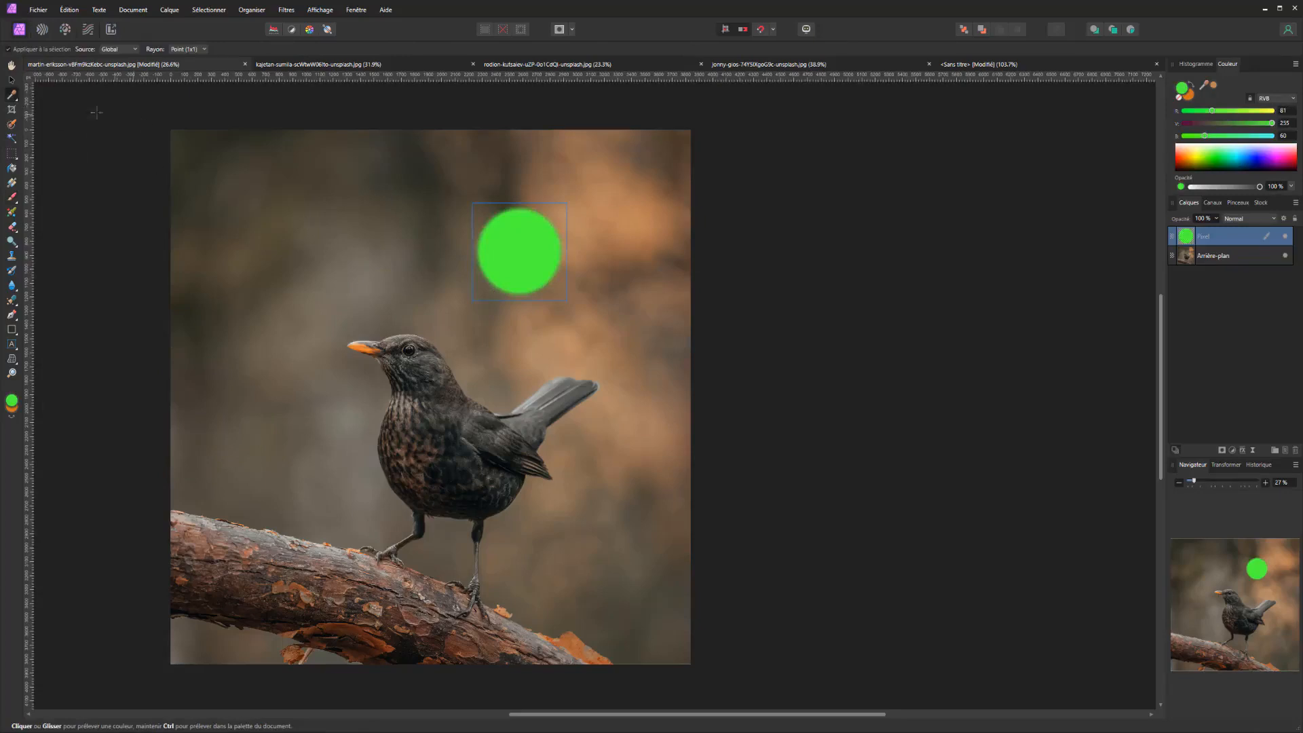
click(436, 261)
drag(398, 263, 324, 370)
click(356, 344)
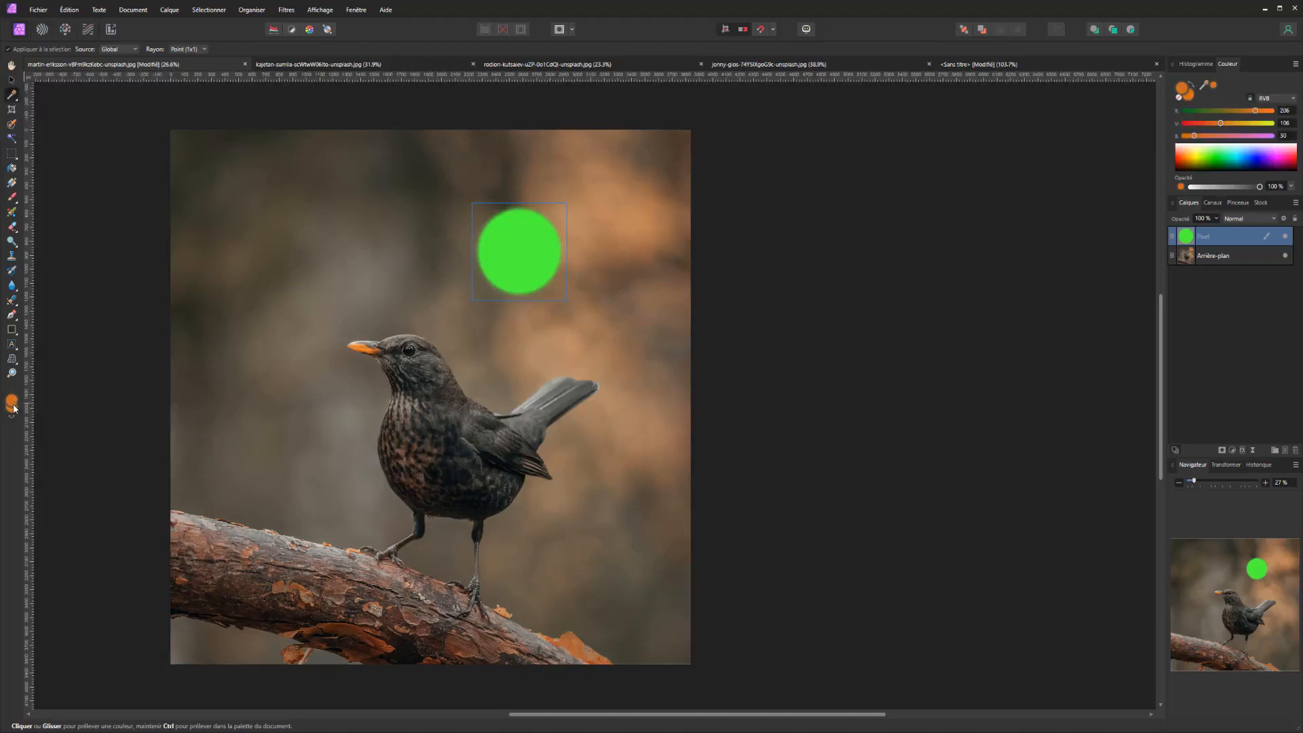
click(524, 256)
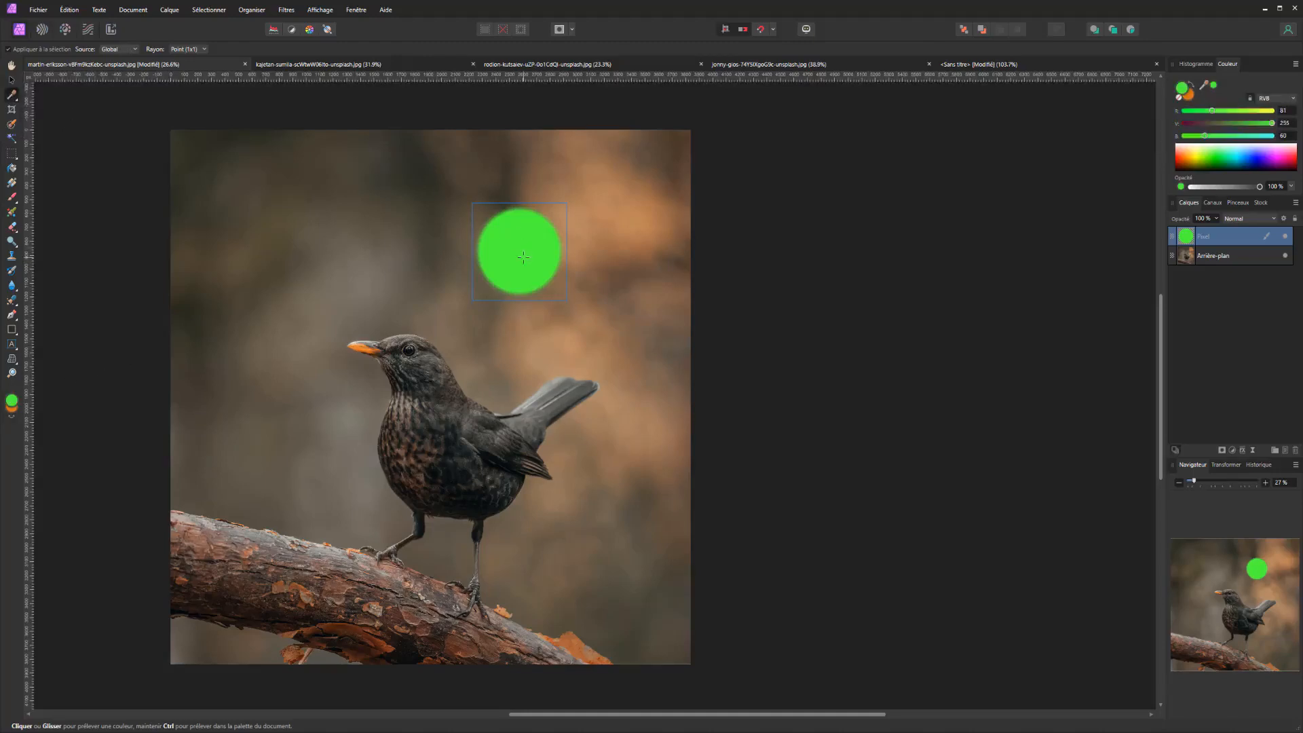
Set the Color Picker source to the active layer (Calque actif) and sample at the bird's beak
click(119, 49)
click(116, 68)
click(358, 347)
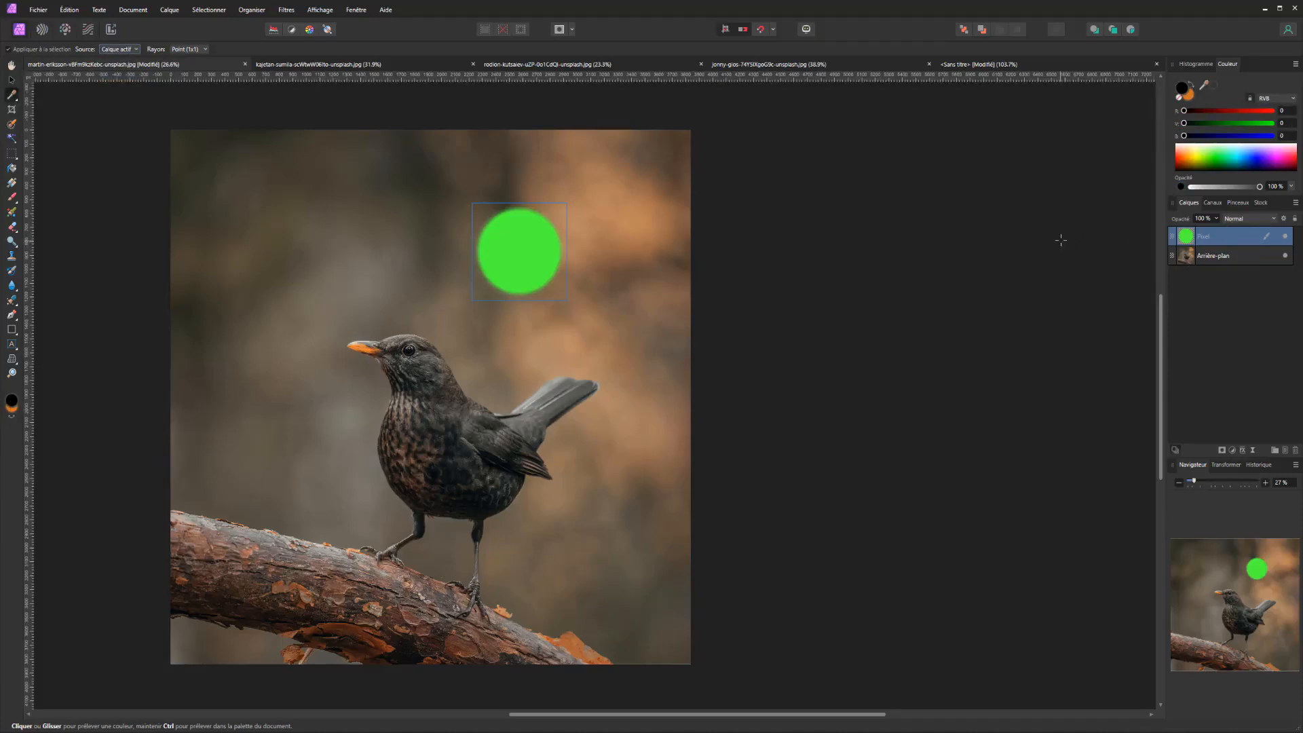
key(ctrl+z)
key(ctrl+shift+z)
Set the Color Picker source back to Global and sample around the green dot with the Point (1x1) radius
click(124, 50)
click(111, 73)
click(188, 50)
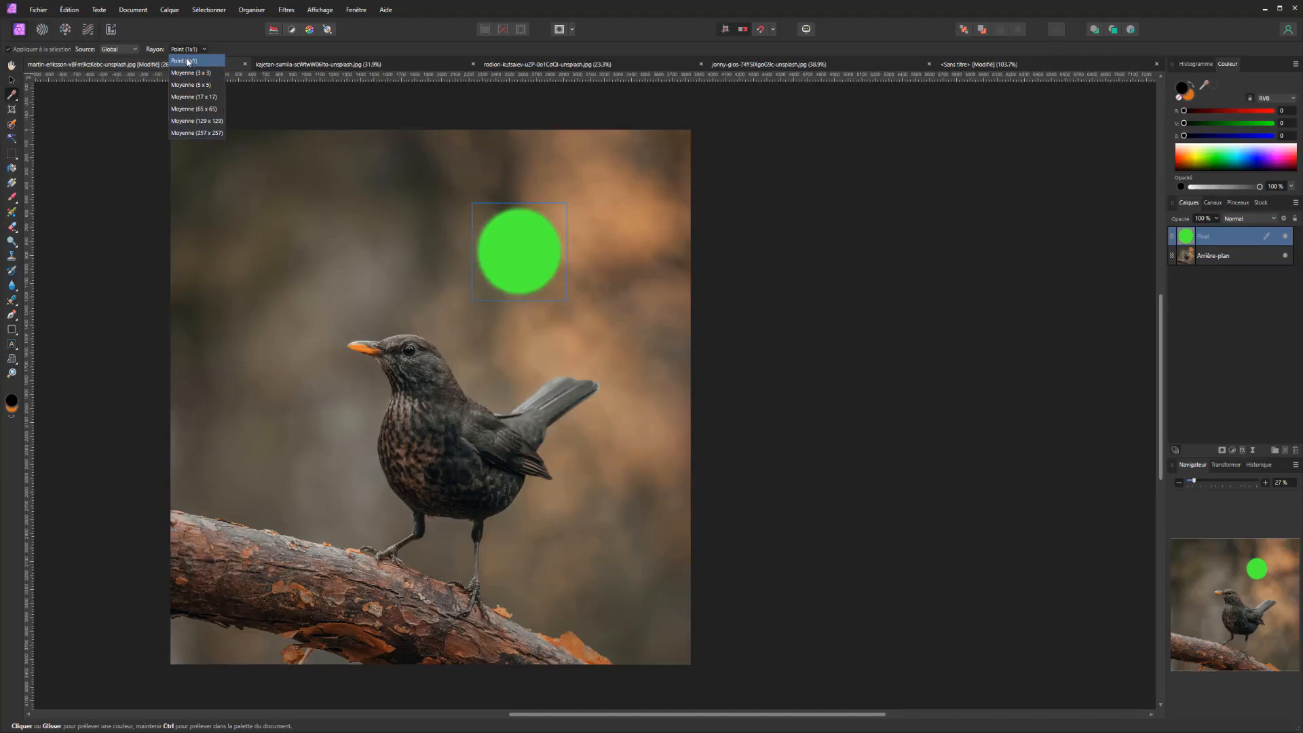
click(562, 251)
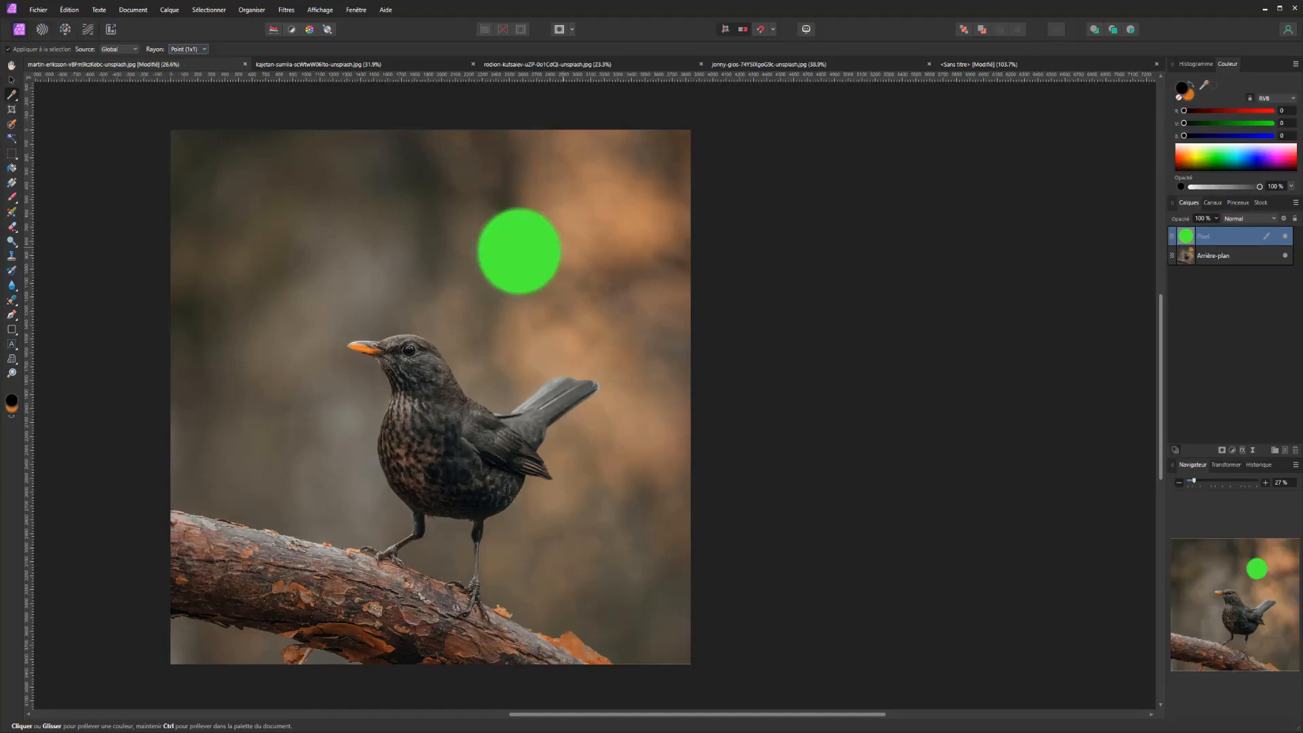
drag(508, 232, 236, 99)
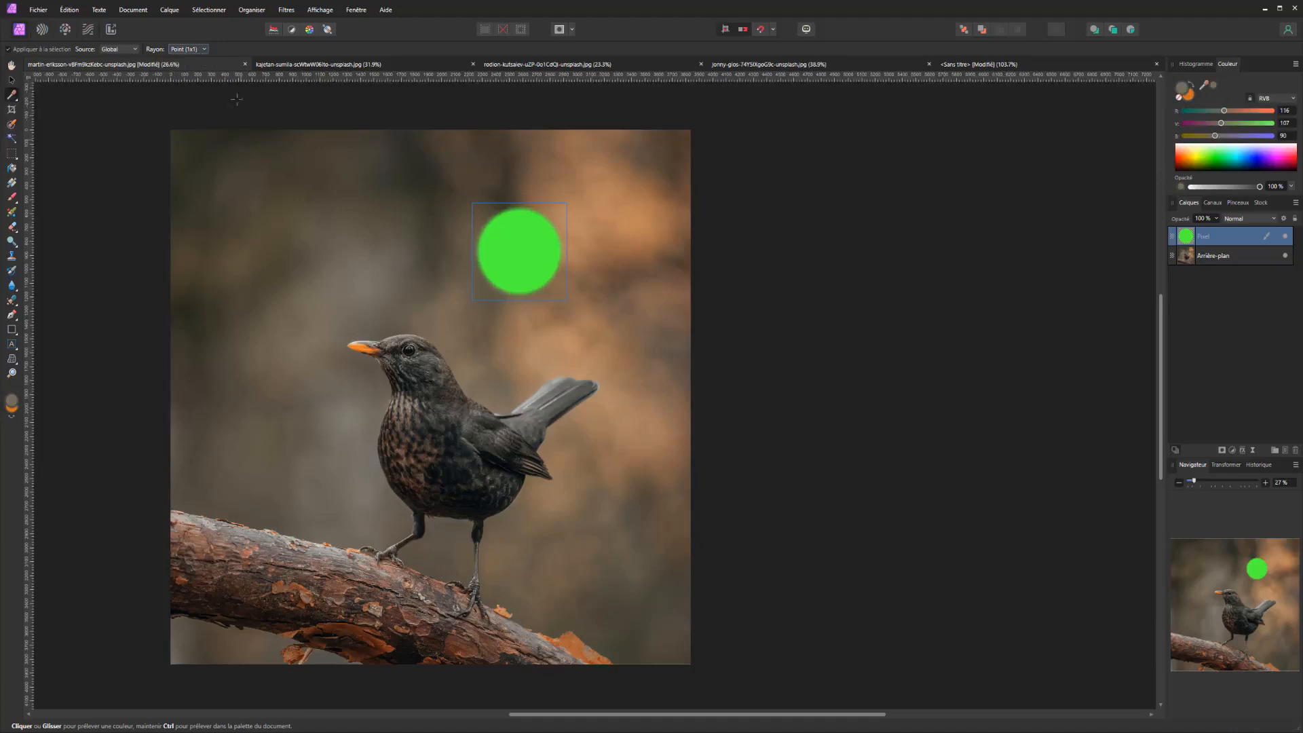
Set the Color Picker radius to Moyenne (3 x 3) and sample along the green dot's left edge
click(180, 49)
click(191, 72)
click(471, 254)
click(475, 259)
click(478, 259)
Set the Color Picker radius to Moyenne (257 x 257) and sample at the green dot's edge and around the beak
click(193, 49)
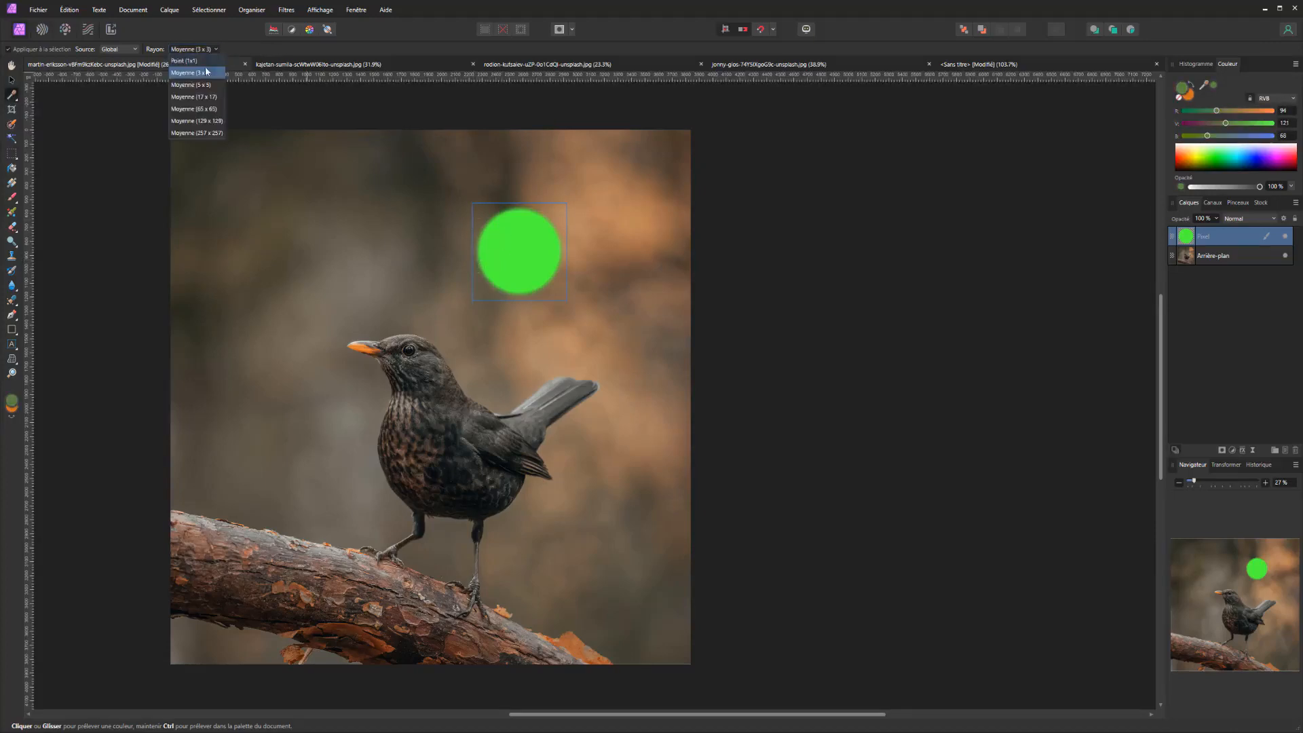
click(206, 133)
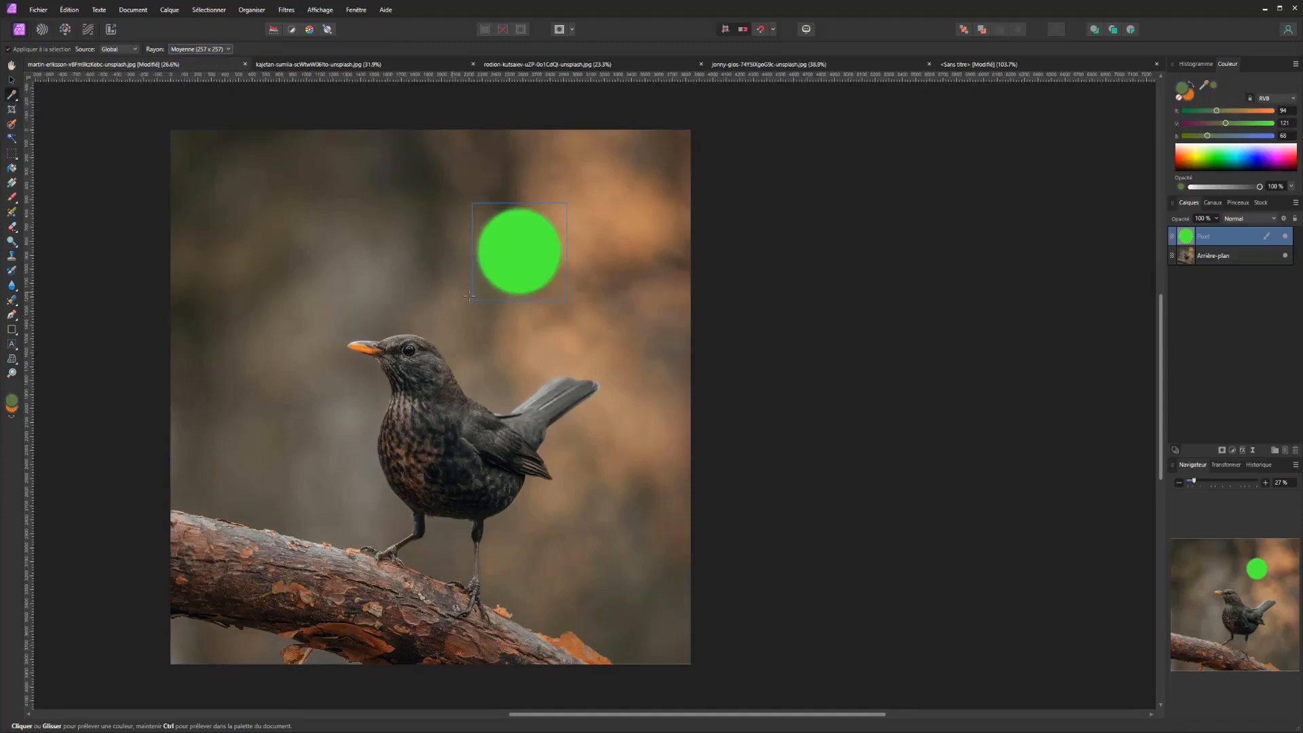
click(480, 231)
click(486, 217)
click(359, 357)
click(371, 363)
click(360, 342)
Switch to the untitled text document and load the style of the left "rehrtj" text with the Style Picker tool
click(11, 95)
click(54, 109)
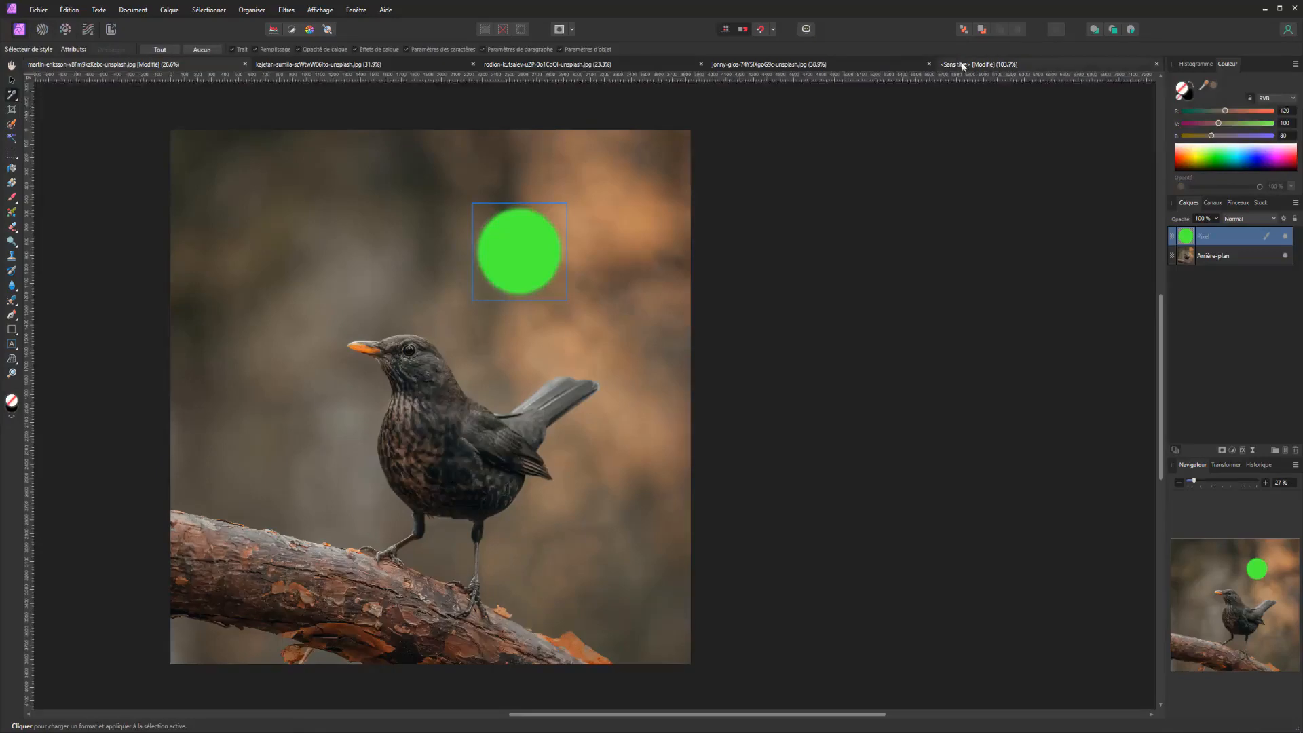
click(970, 64)
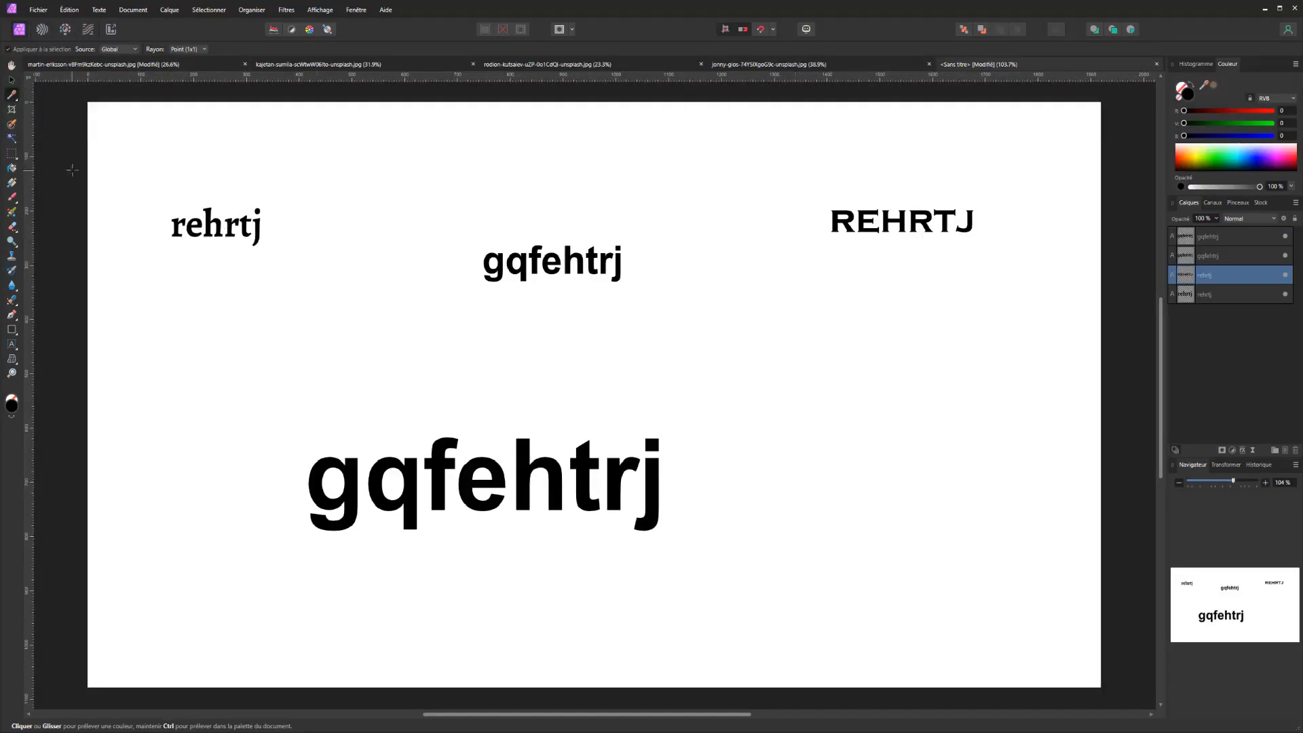
click(13, 98)
click(48, 113)
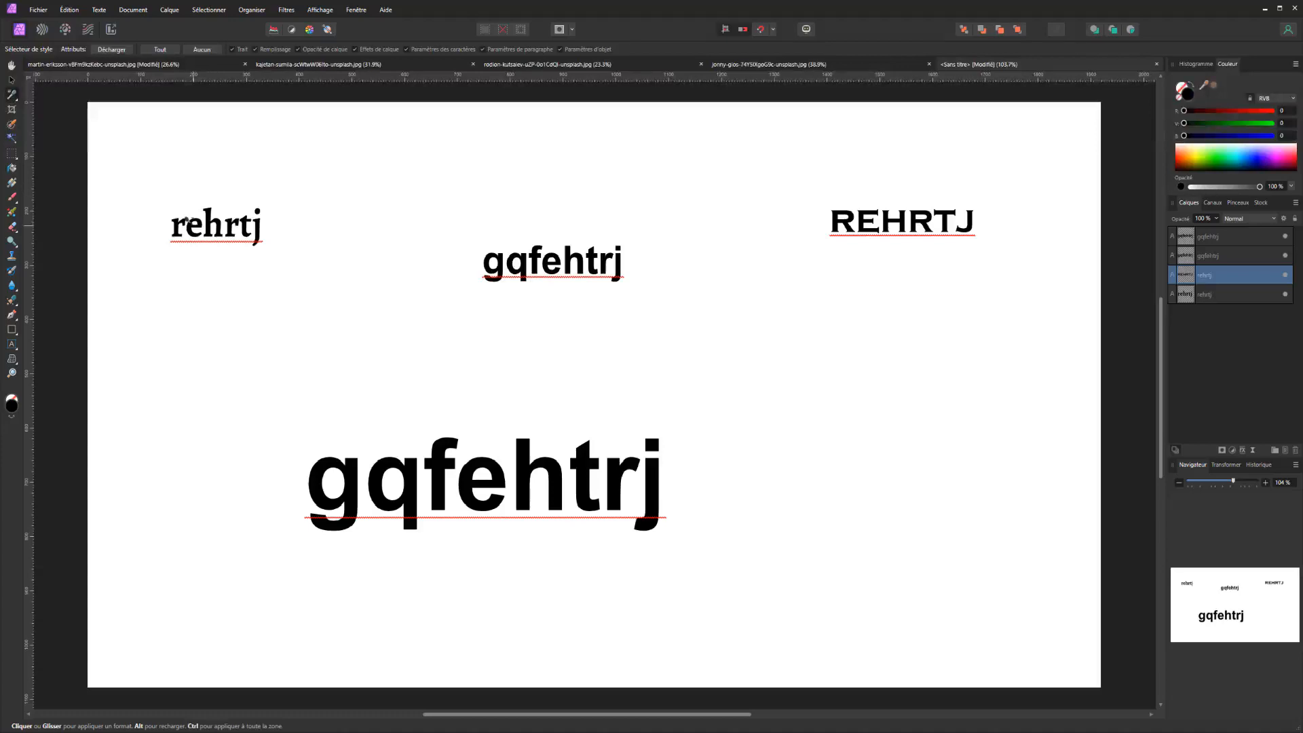
Try applying the loaded style to the small and large "gqfehtrj" texts, then undo both changes
click(502, 248)
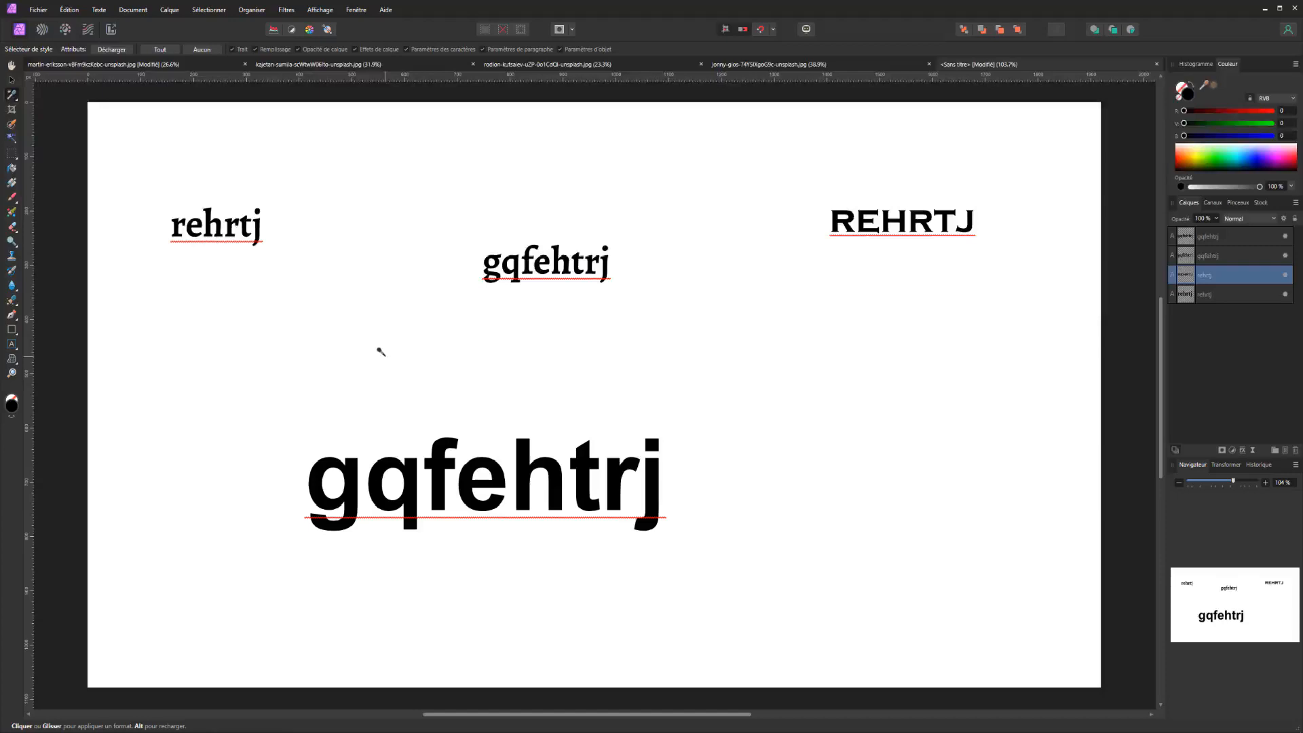
click(397, 460)
key(ctrl+z)
key(ctrl+z)
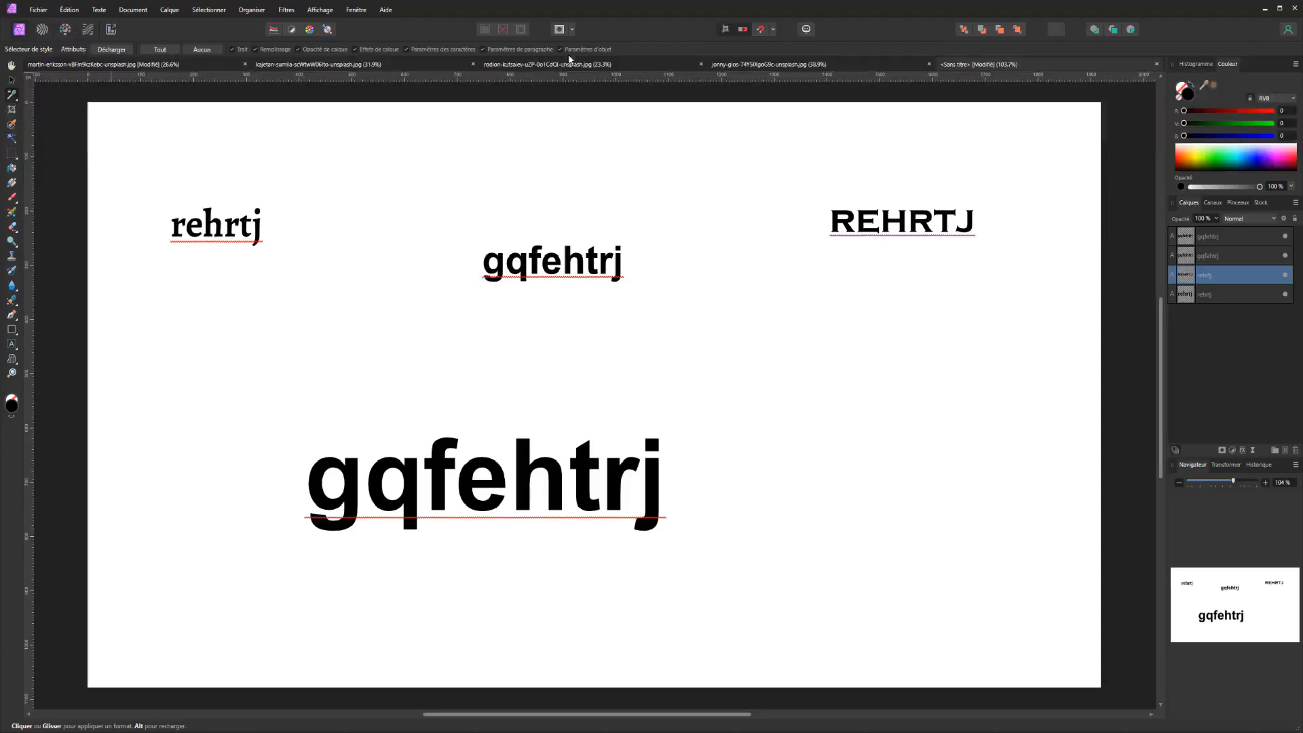
Unload the stored style and pick the left "rehrtj" text's style to apply it to the selected "REHRTJ" text
click(111, 49)
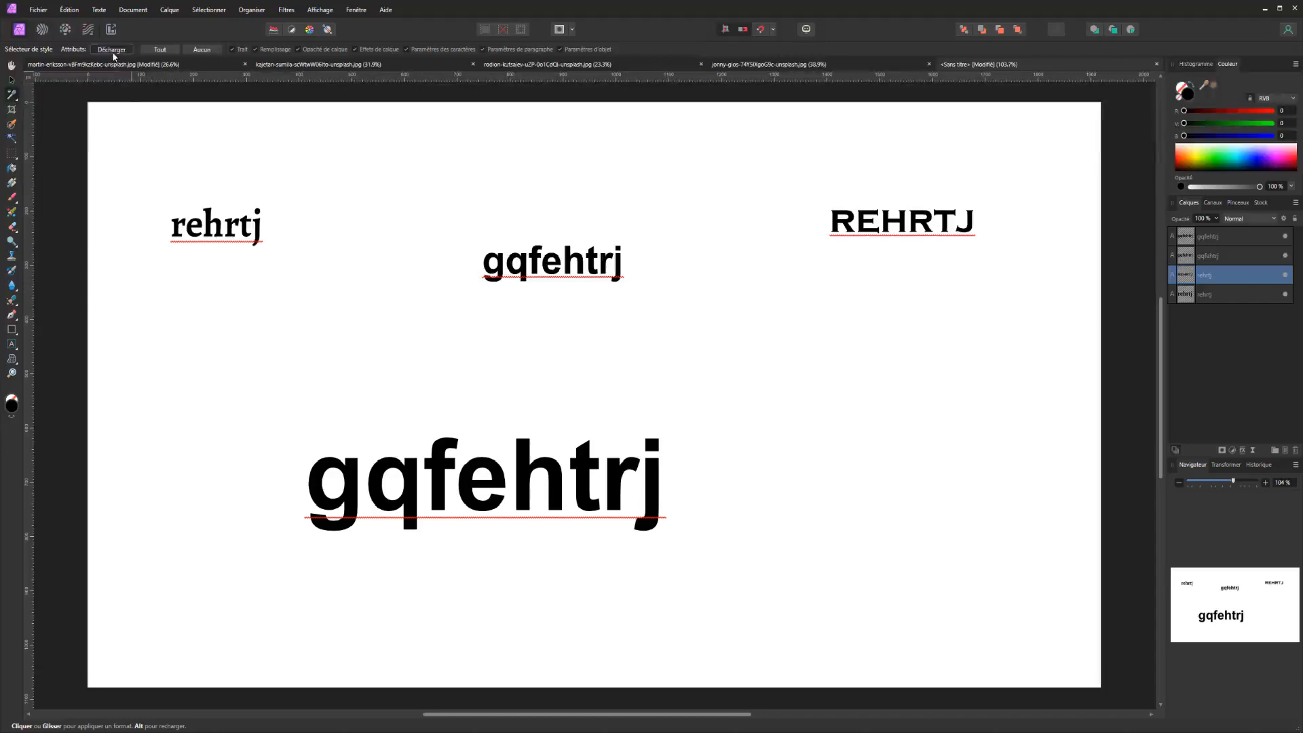
click(222, 226)
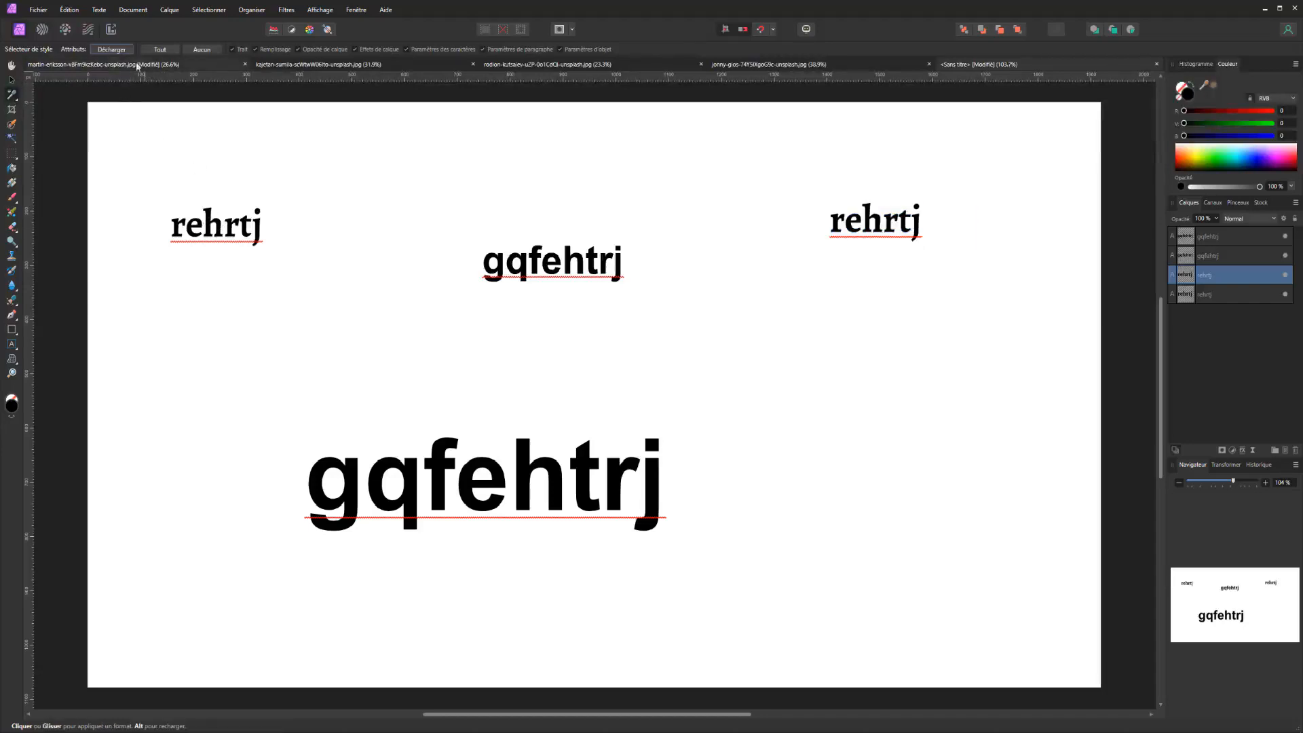
Unload the style, try applying the large "gqfehtrj" text's style to the selected right-hand "rehrtj" text, and undo it
click(111, 49)
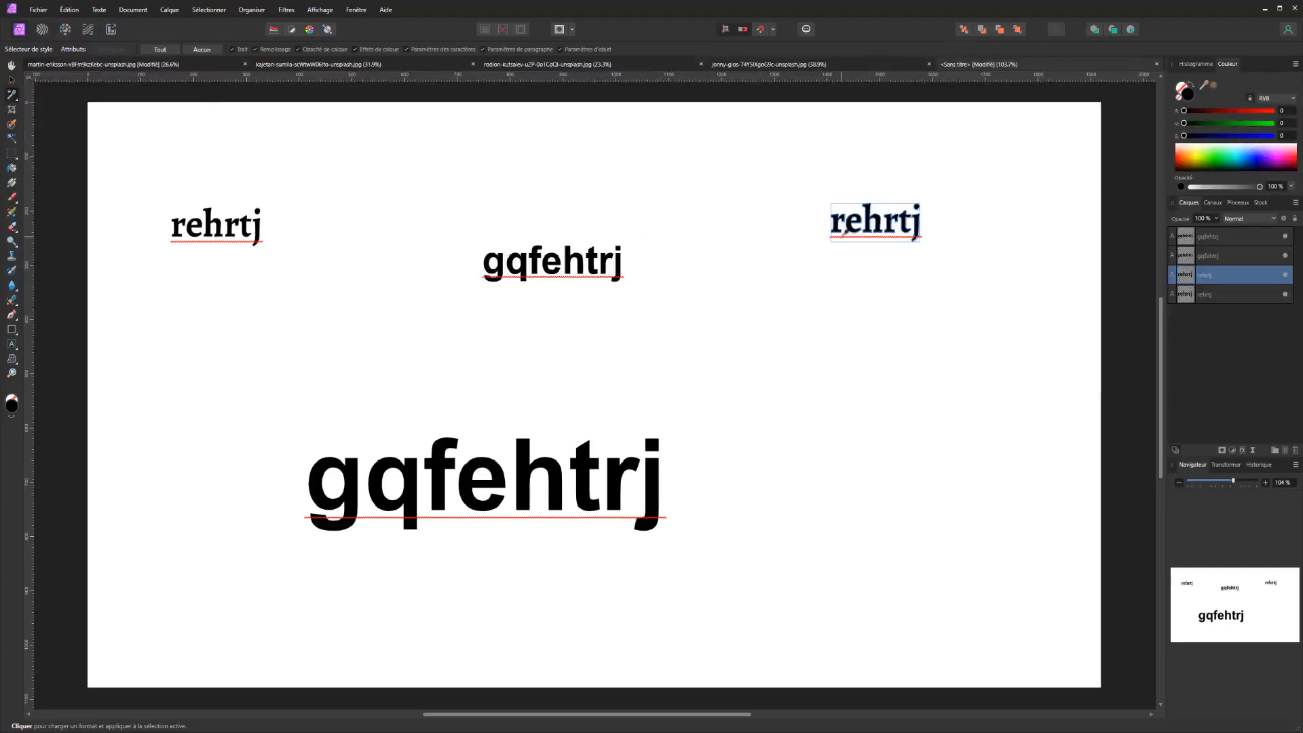
click(646, 458)
click(882, 221)
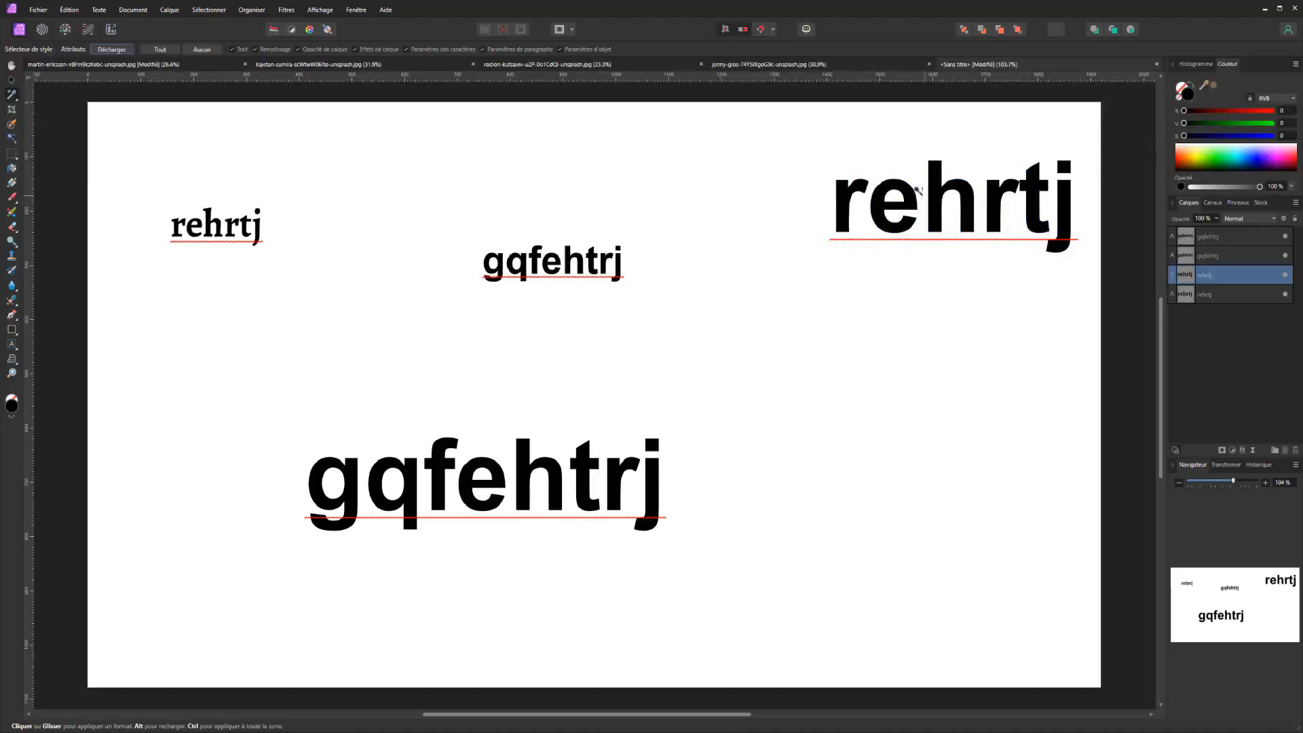
key(ctrl+z)
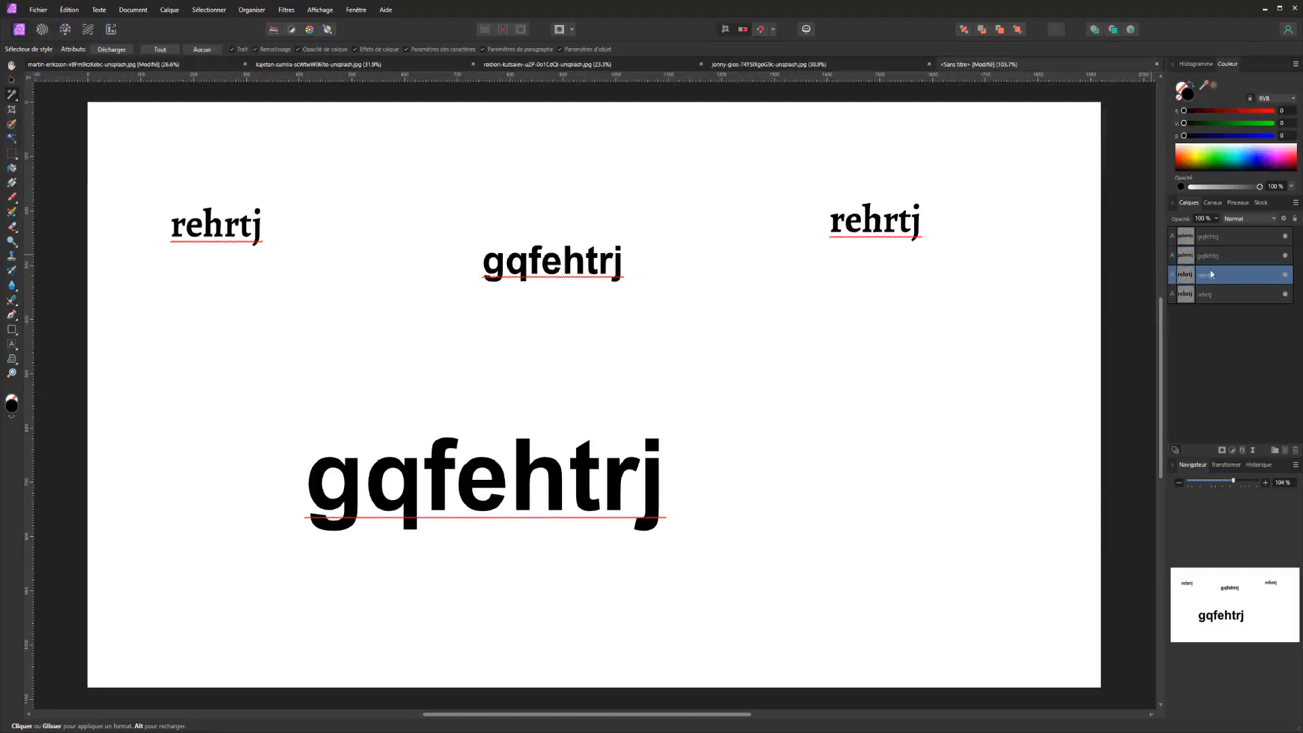
Toggle the selected "rehrtj" layer's visibility repeatedly to identify its text on the page, leaving it shown
click(1284, 275)
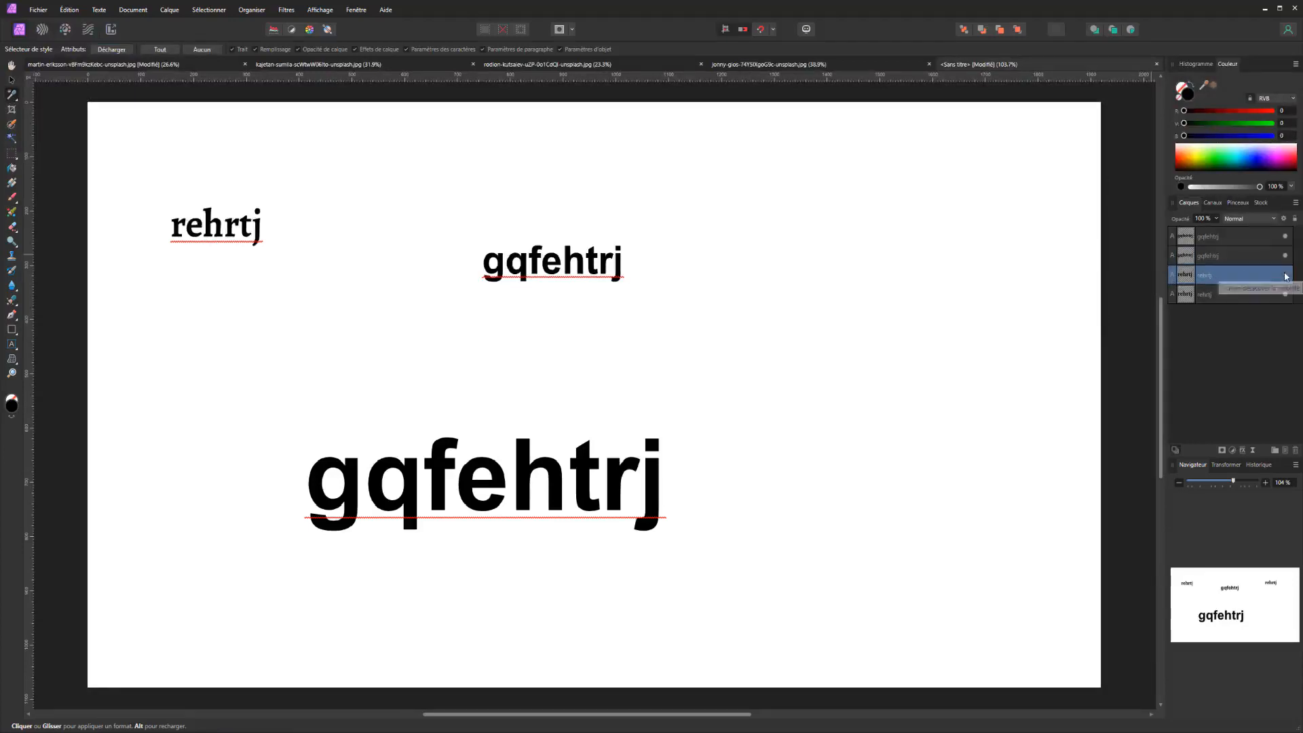
click(1285, 275)
click(1284, 275)
click(1284, 274)
click(1285, 274)
click(1284, 275)
click(1284, 275)
click(1285, 275)
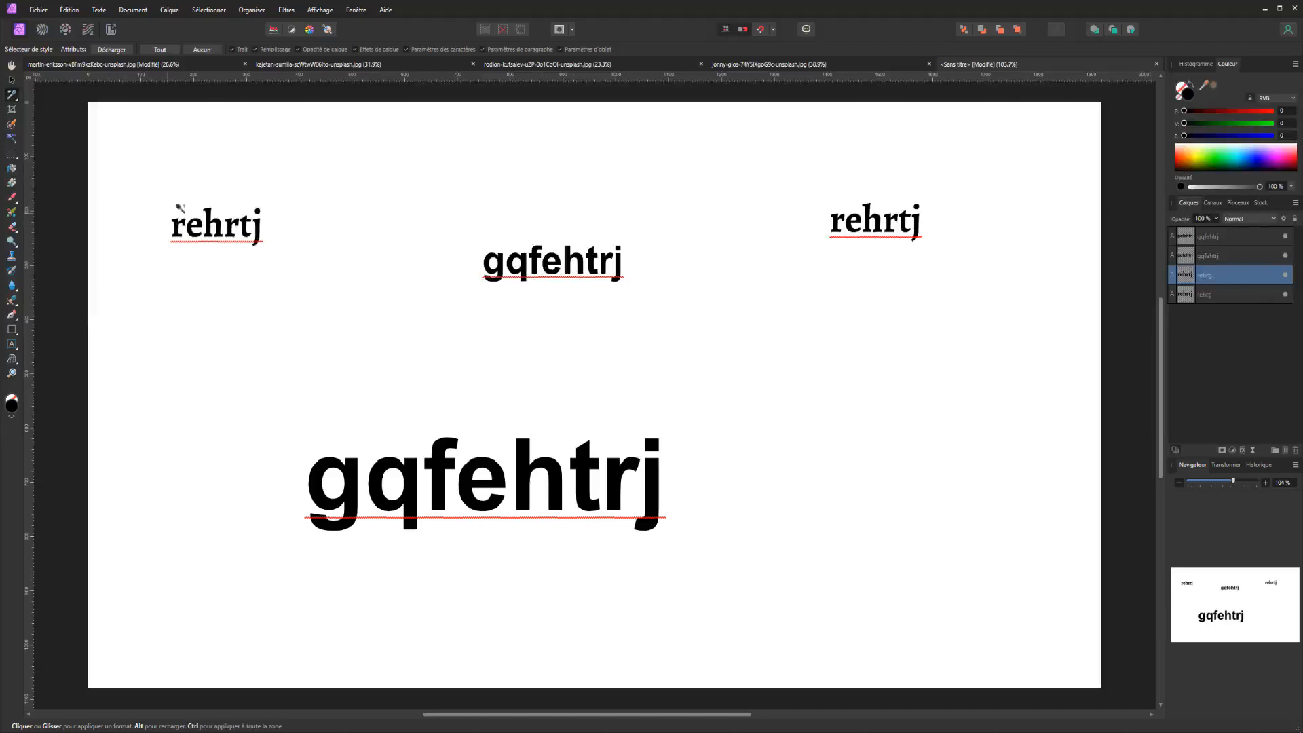
Try applying the loaded style to the left-hand "rehrtj" text, undo it, and replace the stored style with that text's own style
click(202, 213)
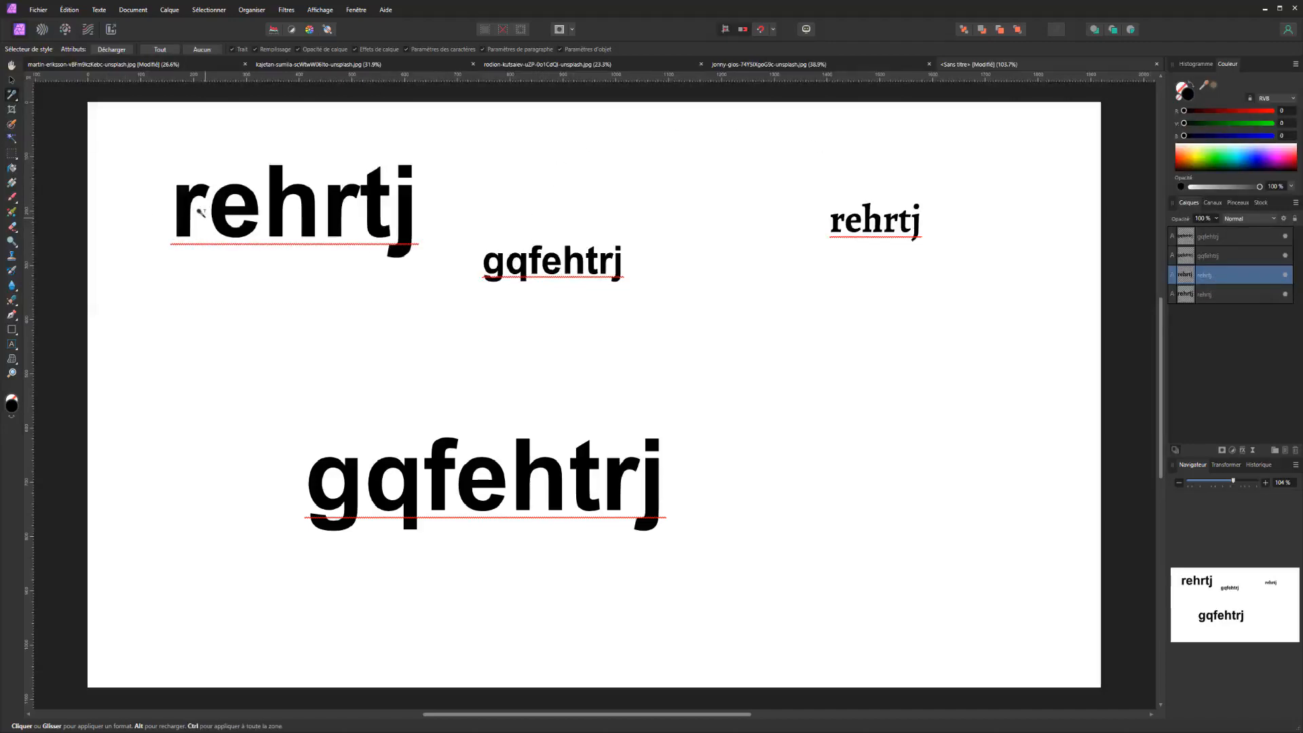
key(ctrl+z)
click(105, 51)
click(231, 231)
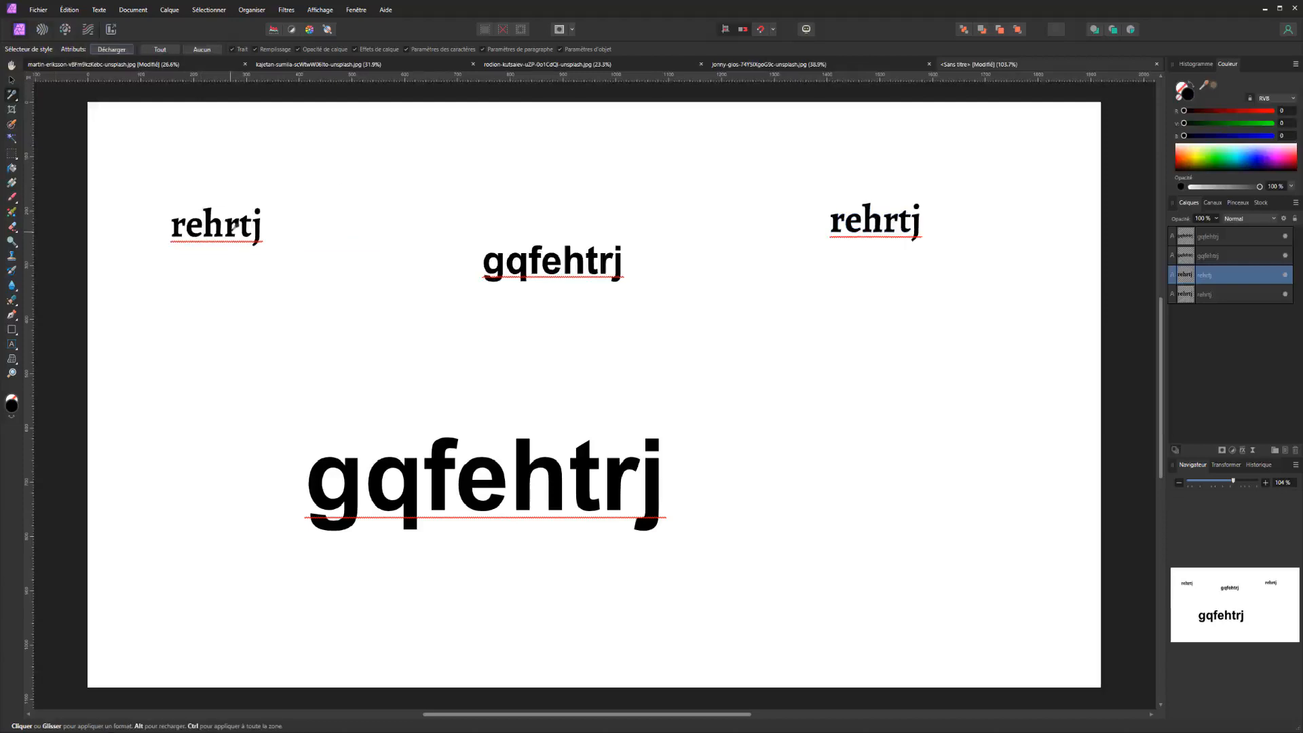
Unload the stored style and pick the large "gqfehtrj" text's style to apply it to the selected right-hand "rehrtj" text
click(112, 50)
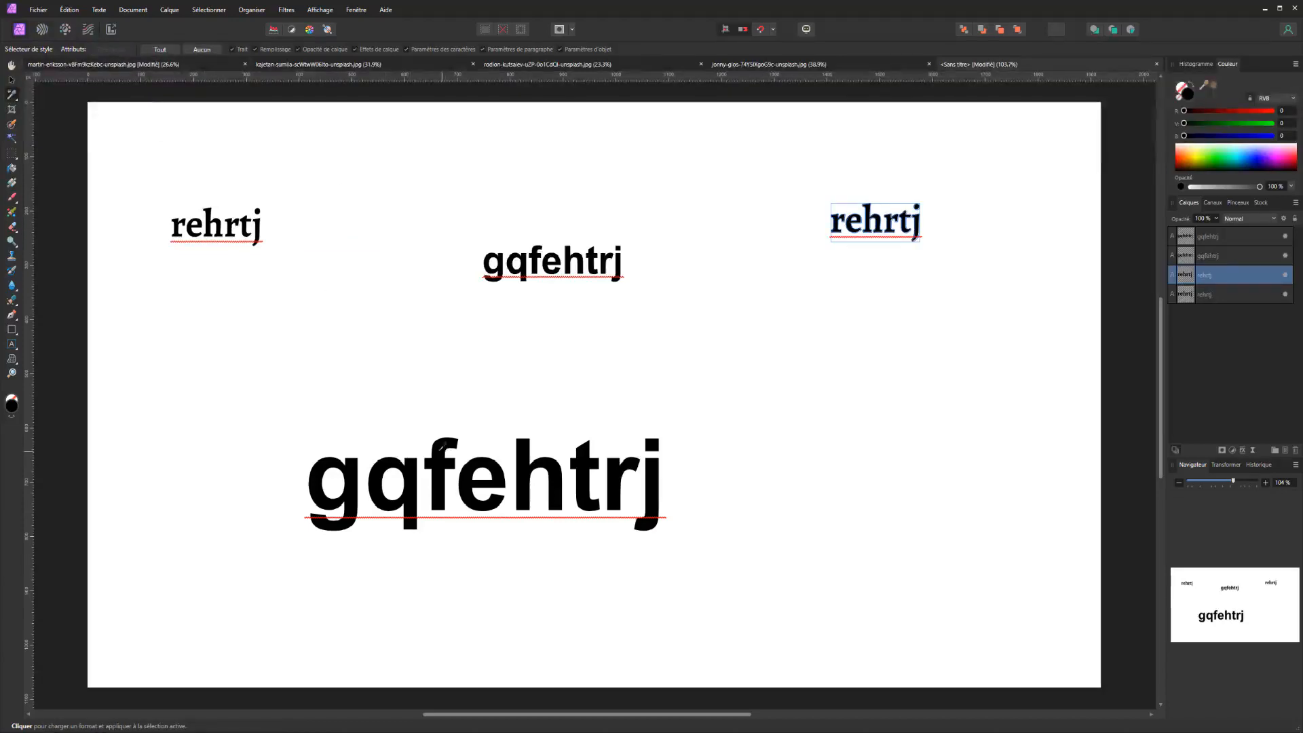
click(405, 462)
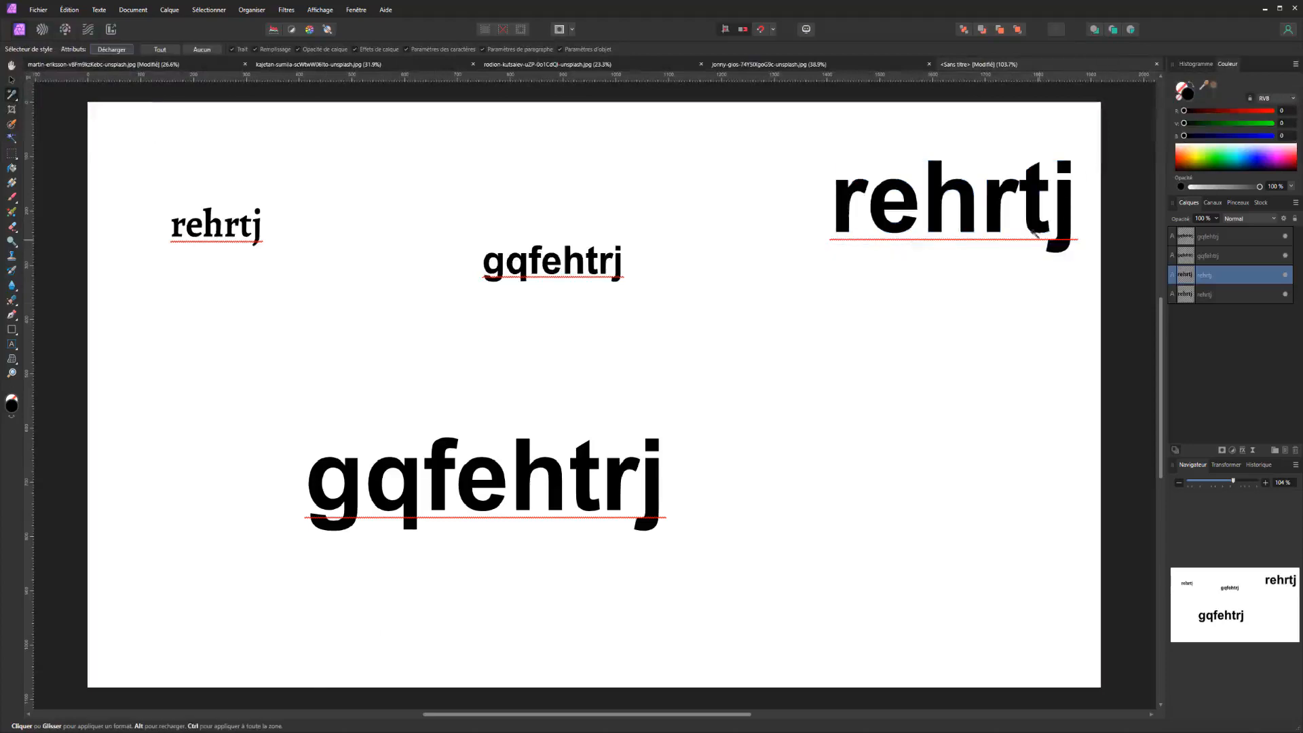
Try applying the loaded style to the small "gqfehtrj" and left-hand "rehrtj" texts, and undo both changes
click(553, 262)
click(237, 229)
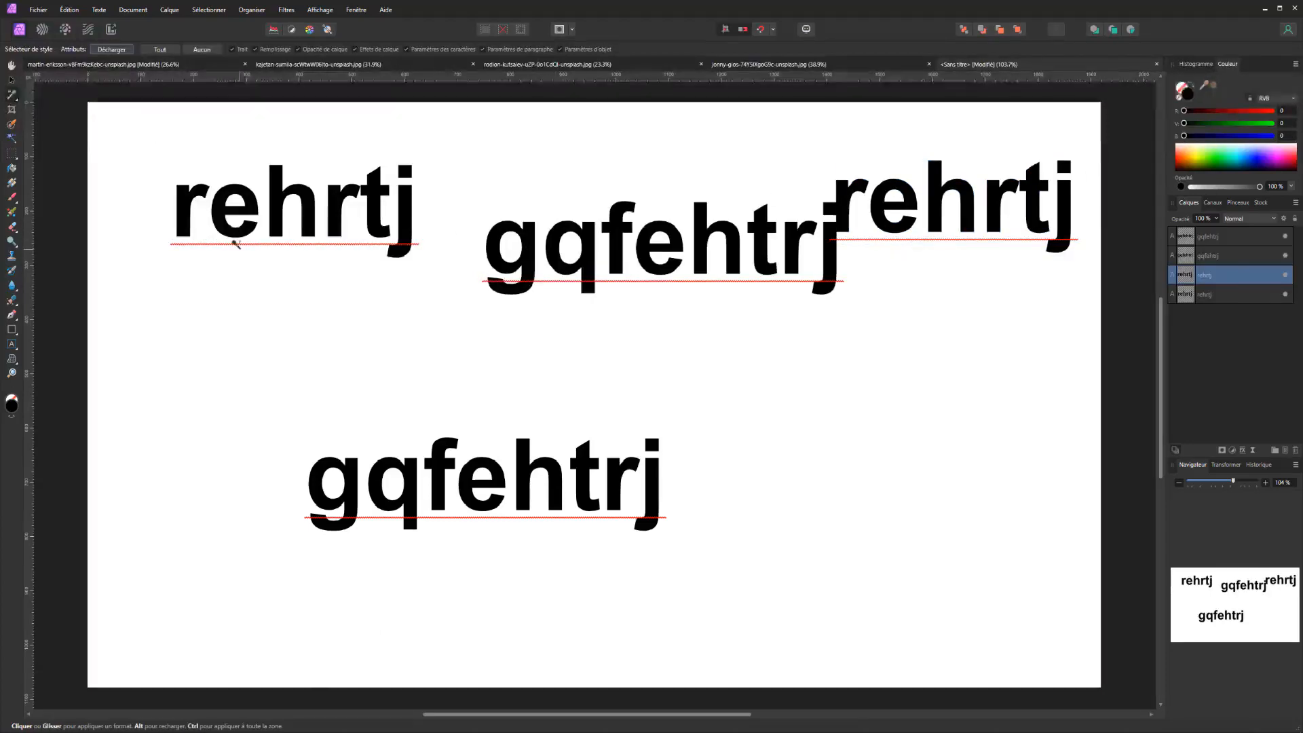
key(ctrl+z)
key(ctrl+z)
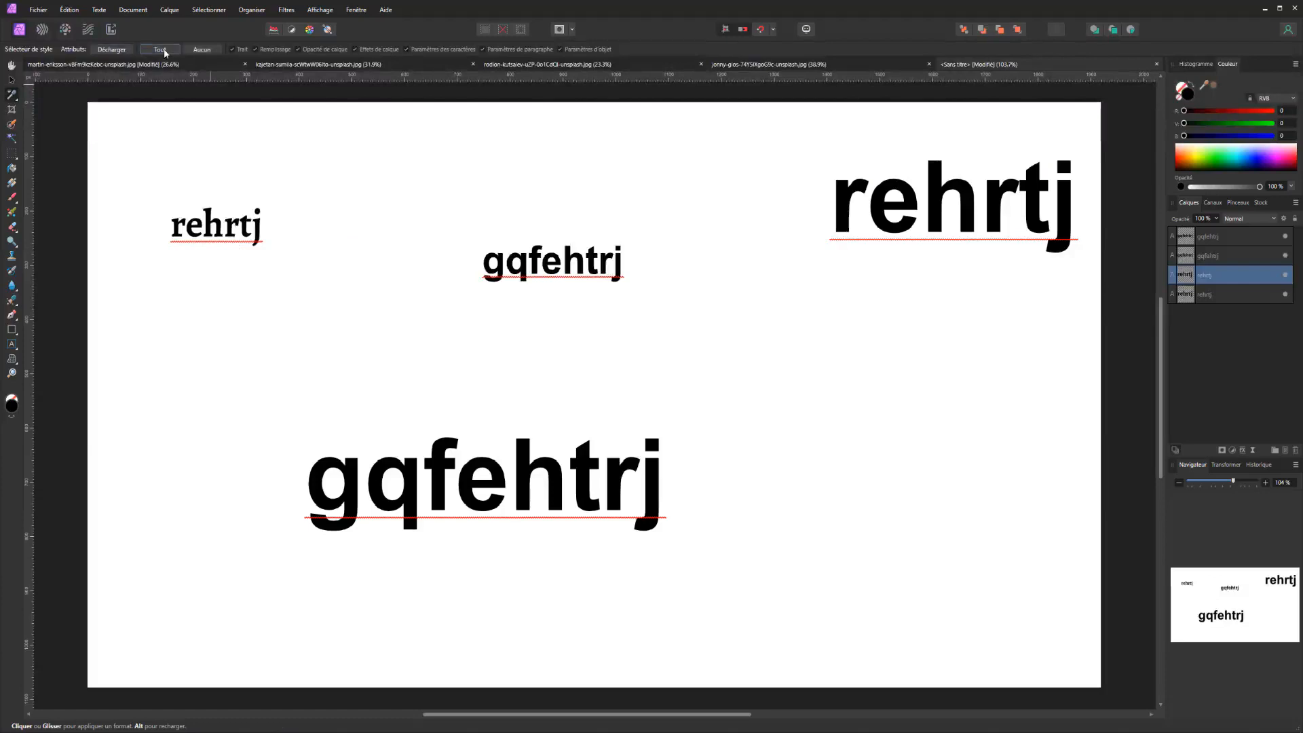
Exclude all attributes from the style transfer, and include all of them again
click(197, 50)
click(160, 49)
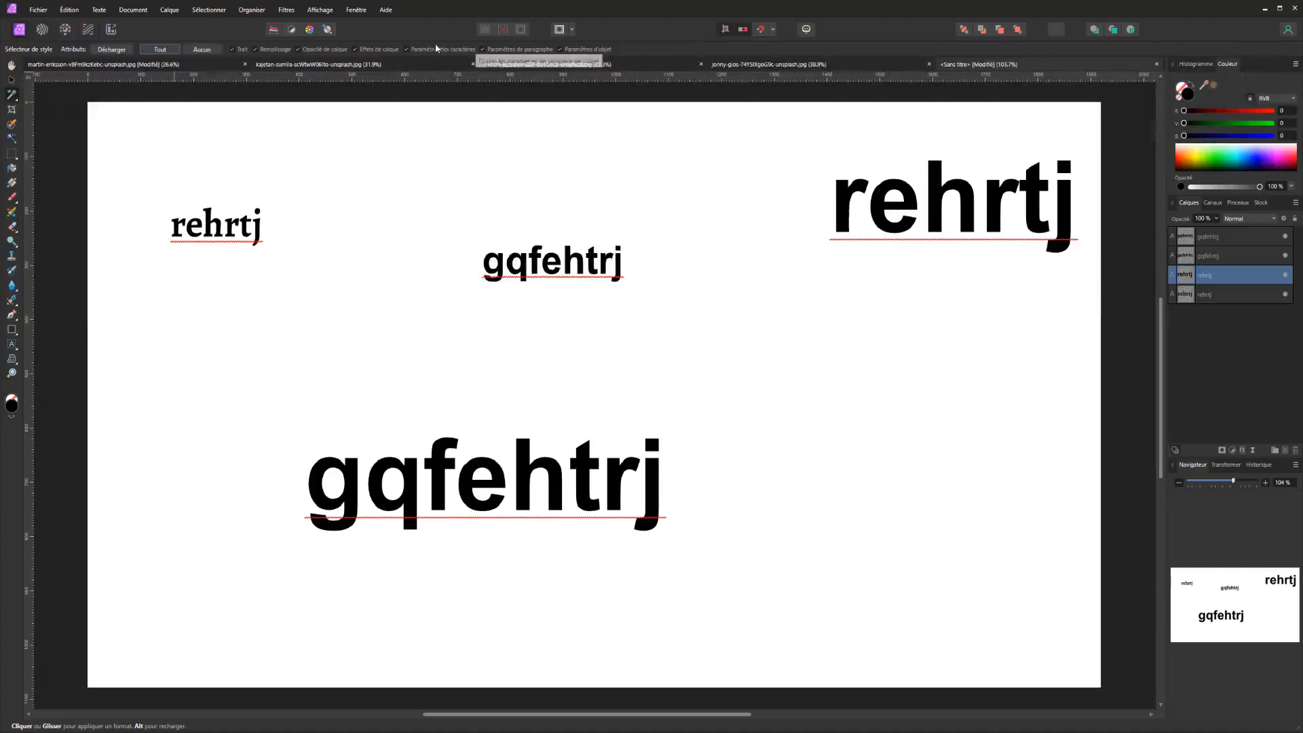
Move the large "rehrtj" text directly above the large "gqfehtrj" text, and shift the small "gqfehtrj" text slightly left
click(11, 80)
drag(880, 203, 286, 358)
drag(552, 259, 497, 255)
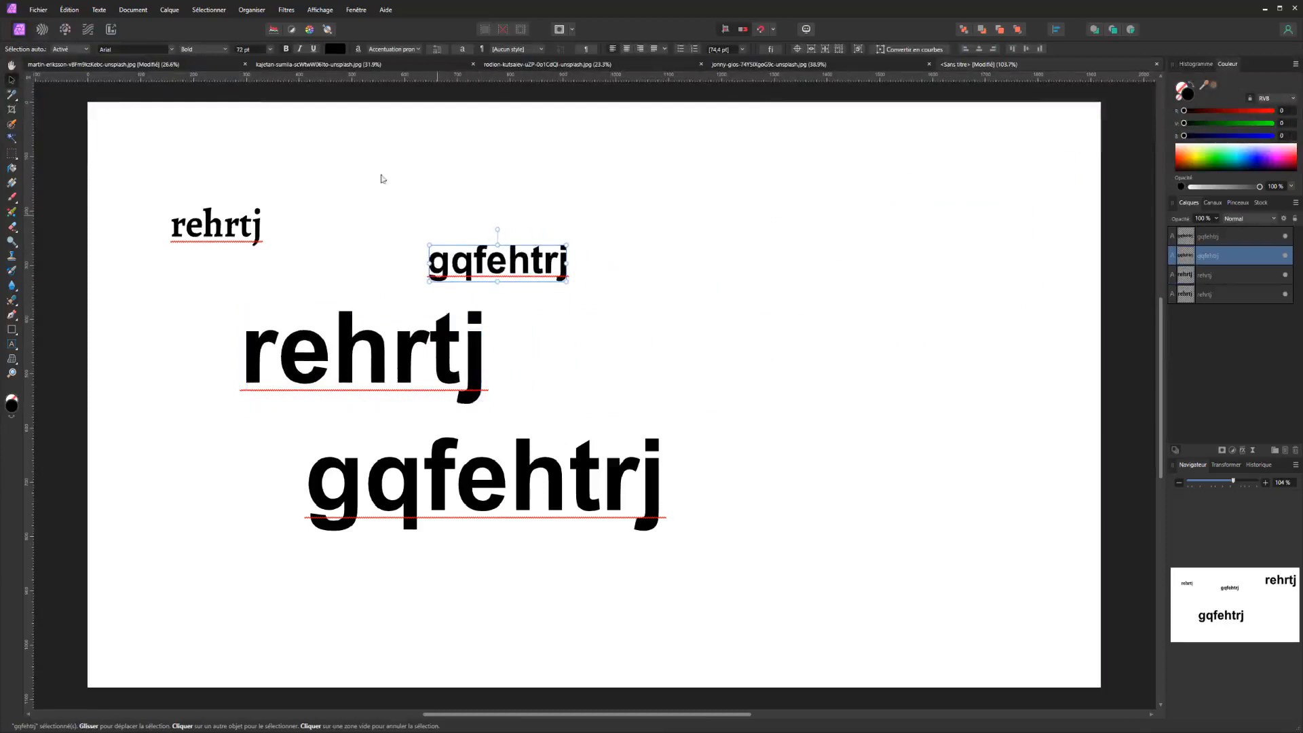
With the Style Picker, copy the small "rehrtj" text's style to the selected upper "gqfehtrj" text and the large lower "gqfehtrj" text
click(11, 95)
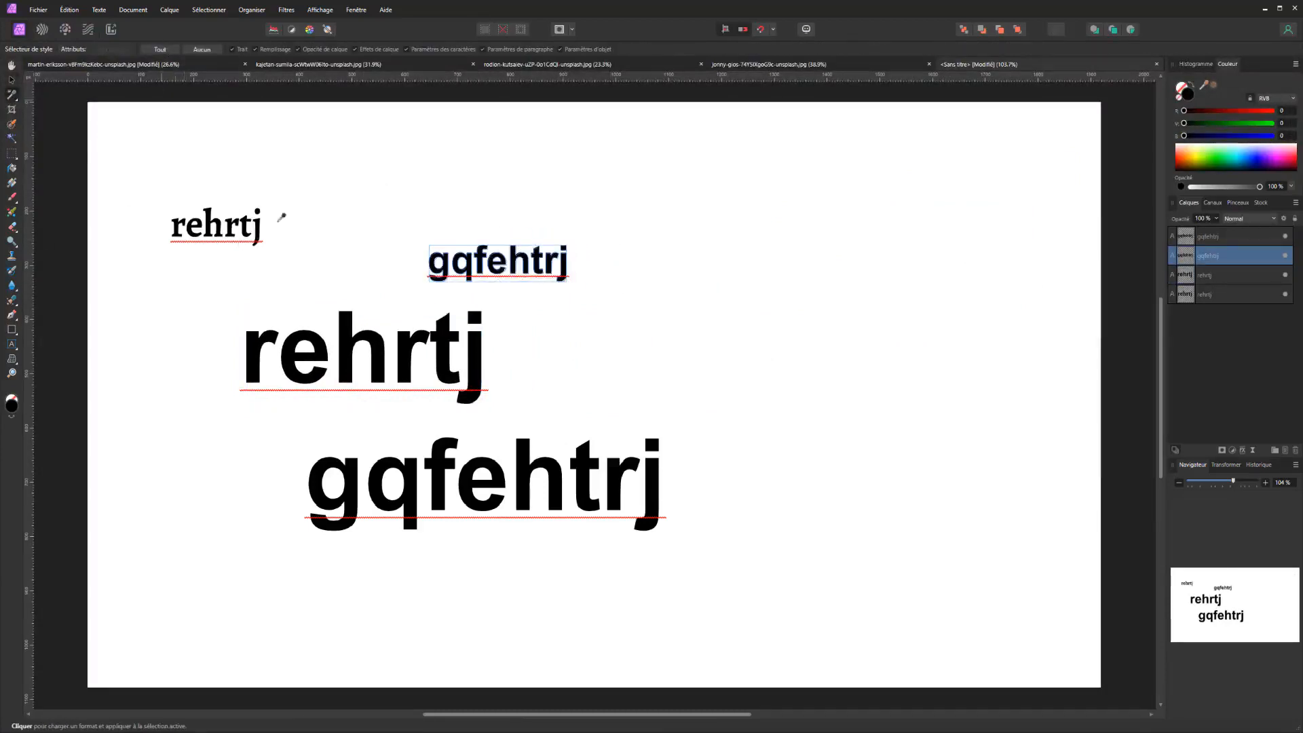
click(253, 224)
click(517, 464)
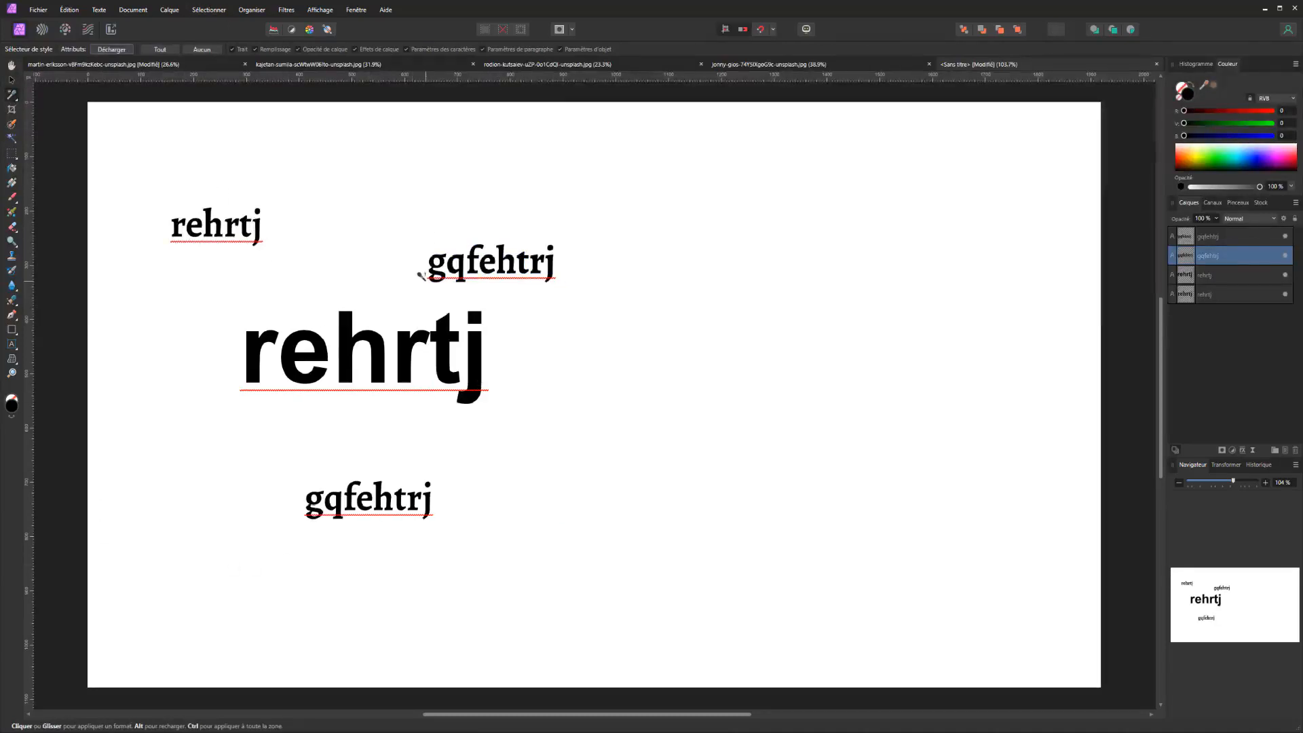
Reload the Style Picker from the large "rehrtj" text without unloading first, applying its style to the selected upper "gqfehtrj" text
key(alt)
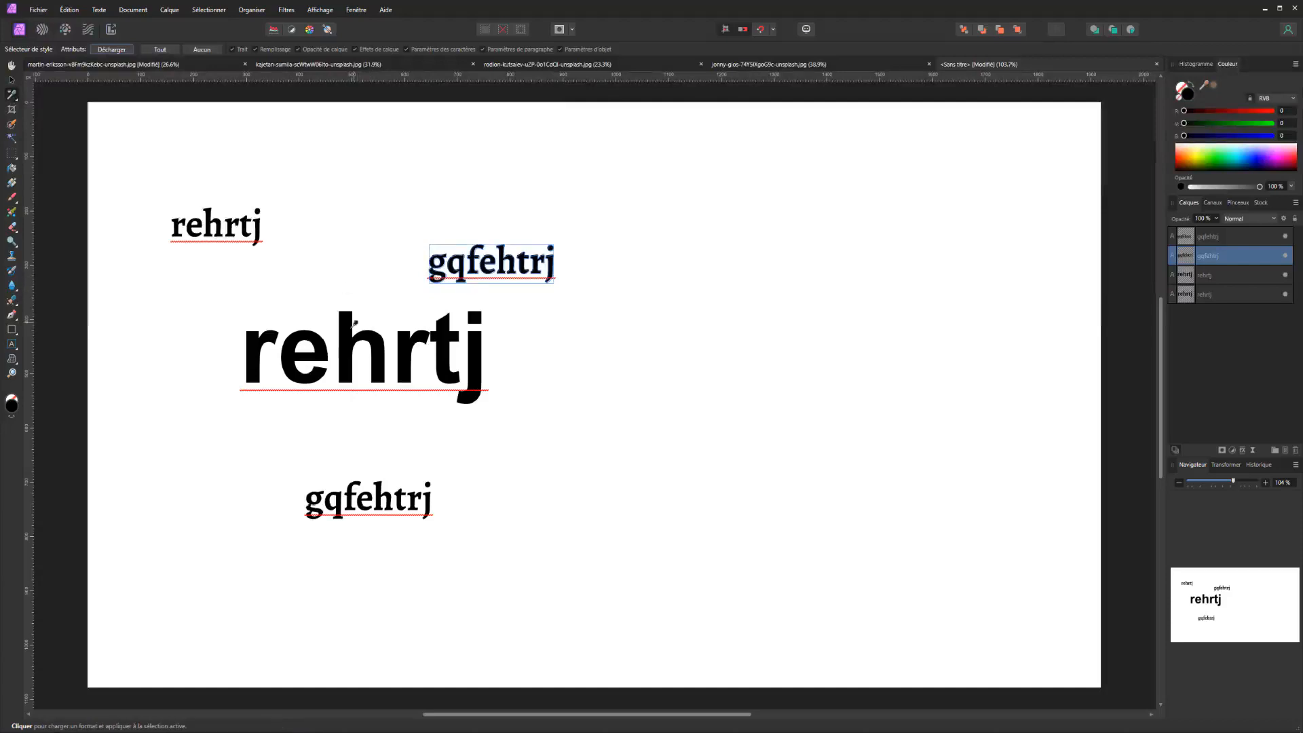
key(ctrl+z)
key(alt)
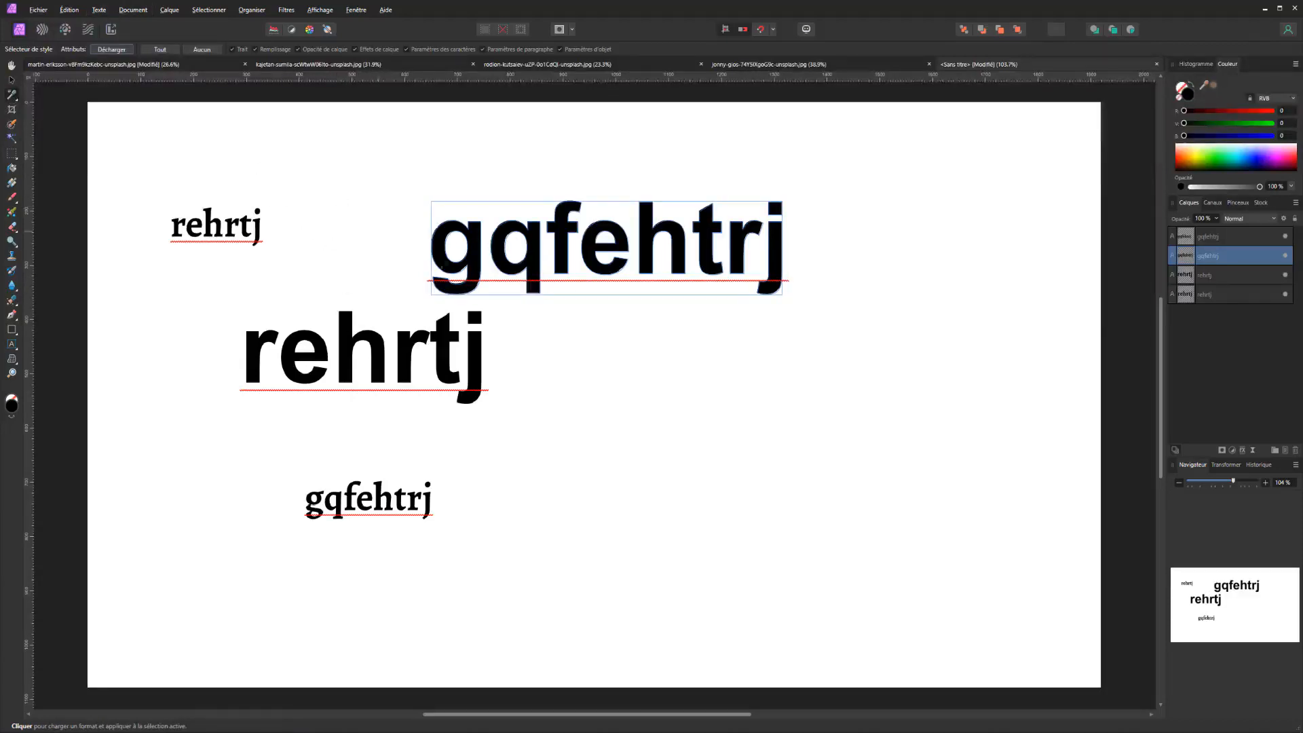
key(alt)
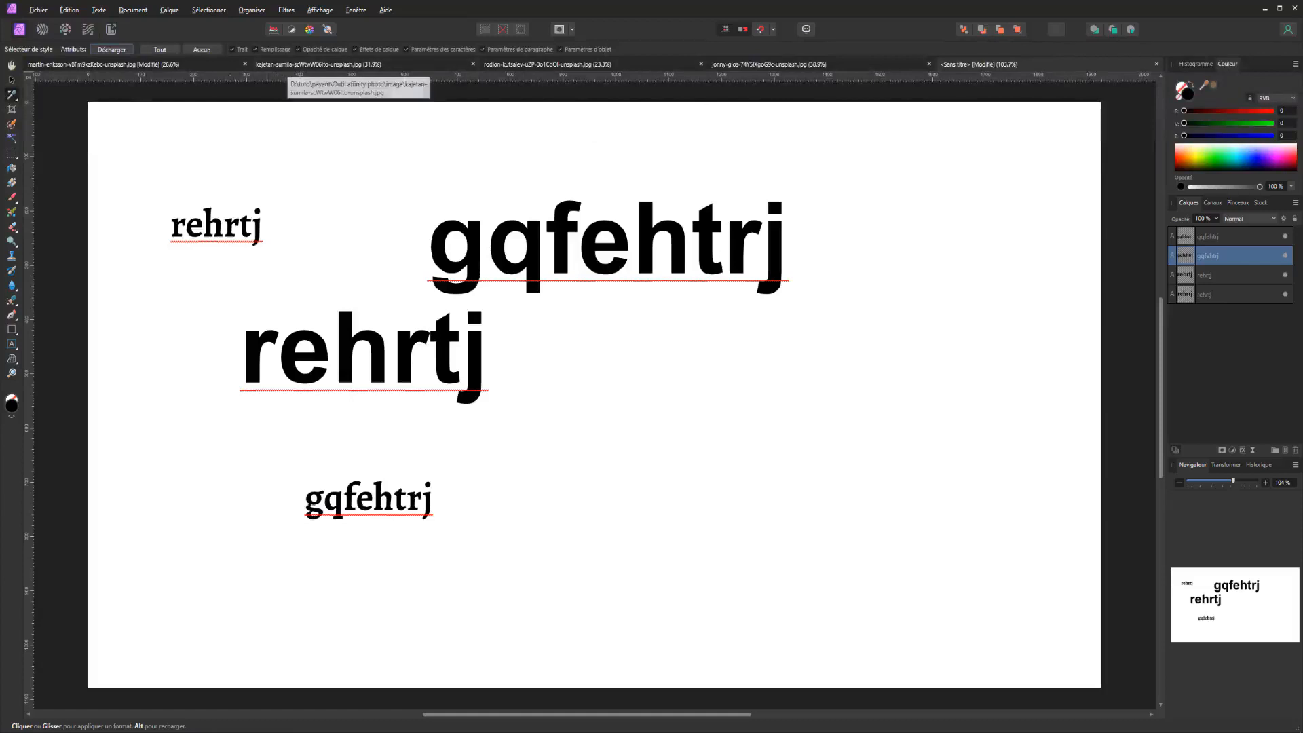
Activate the Crop tool on the text document
click(11, 110)
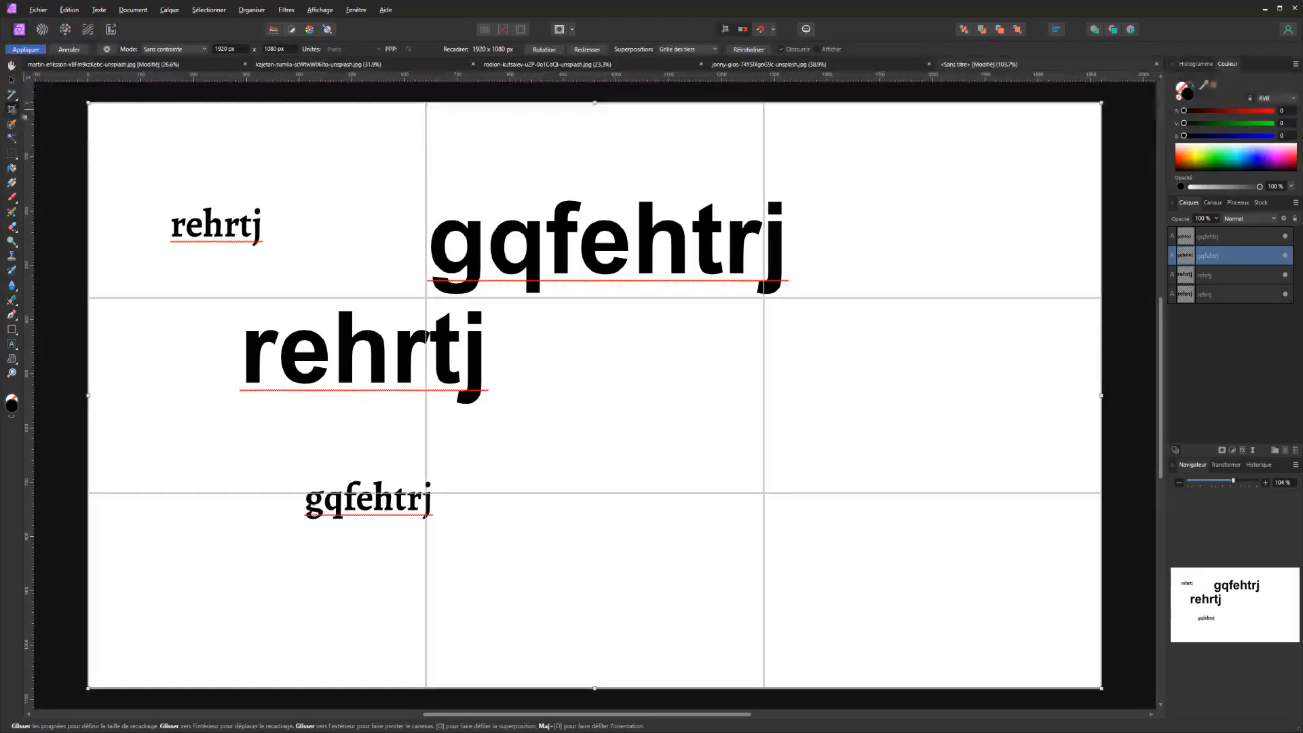